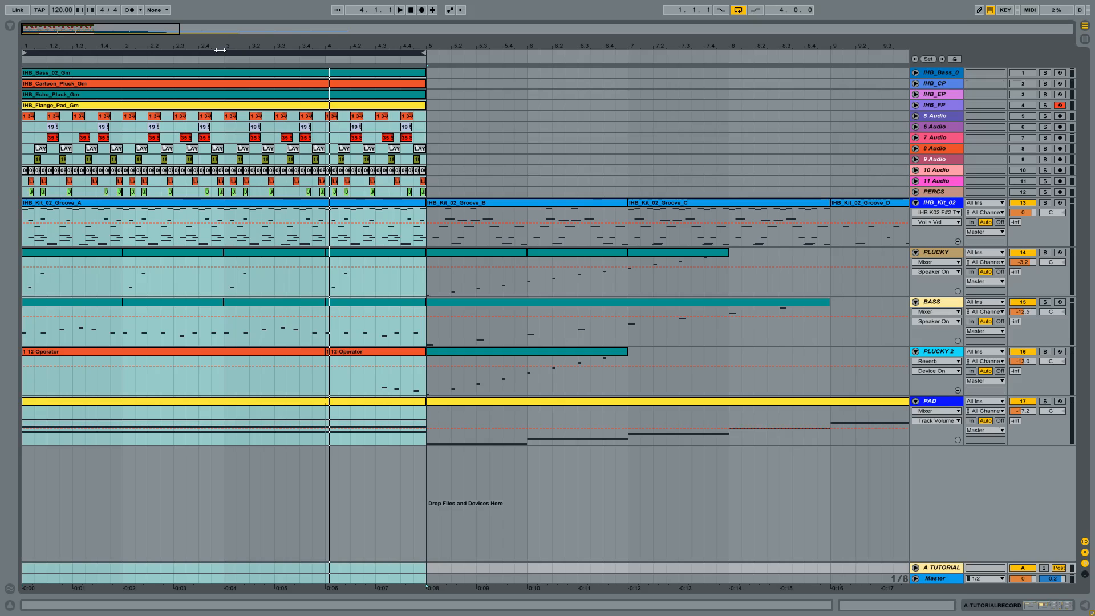
- Play the four-bar loop and lower the PAD track's volume to -18.4 dB
key(space)
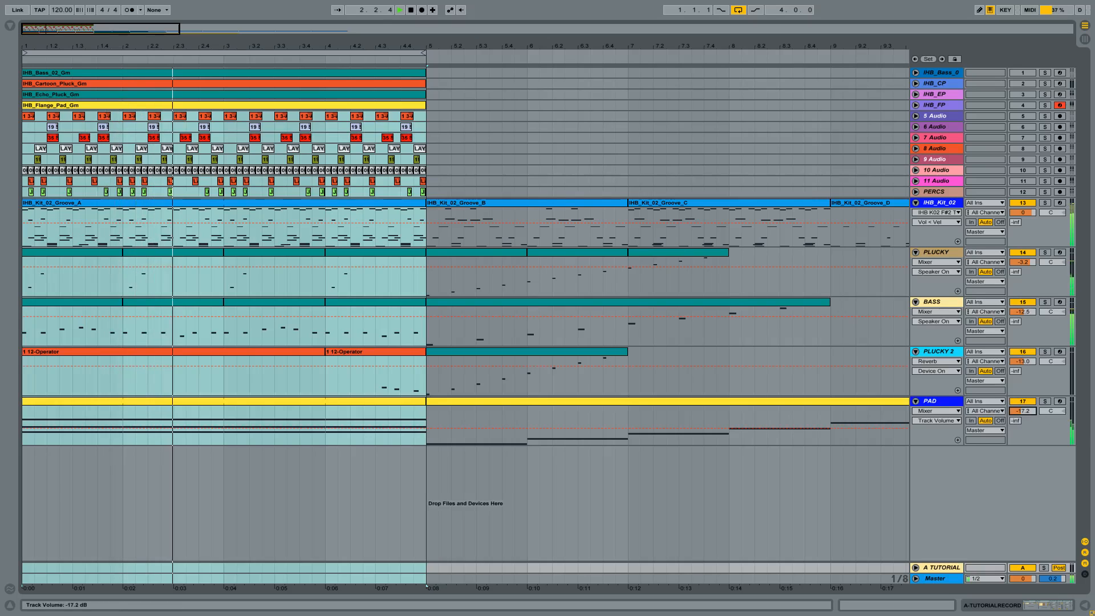
drag(1025, 420, 1025, 427)
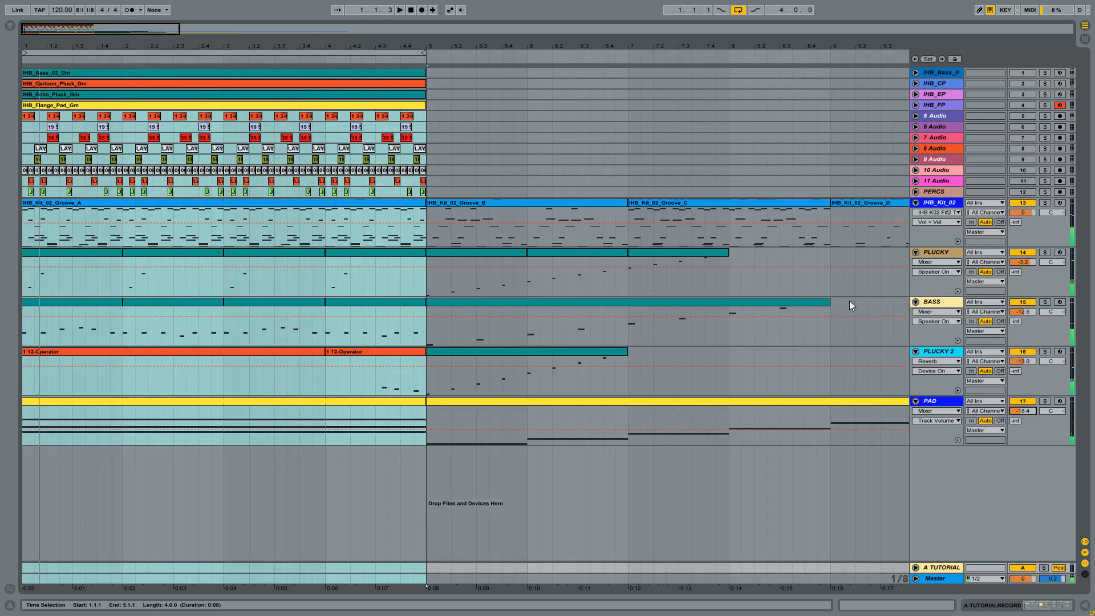
- Solo the PAD track and select the first four bars across all tracks
click(1045, 402)
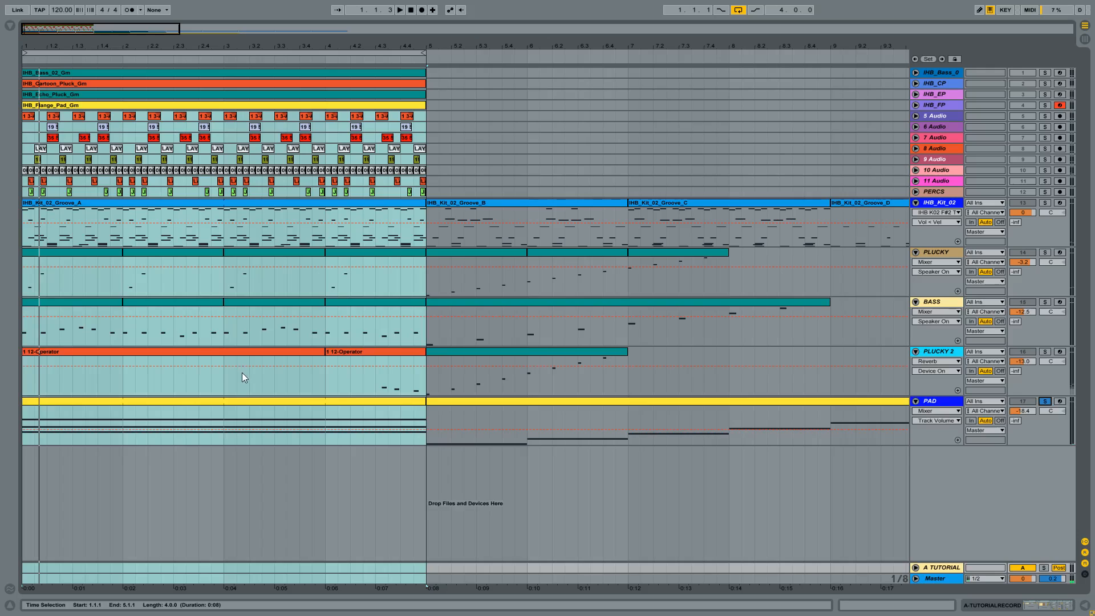
click(228, 401)
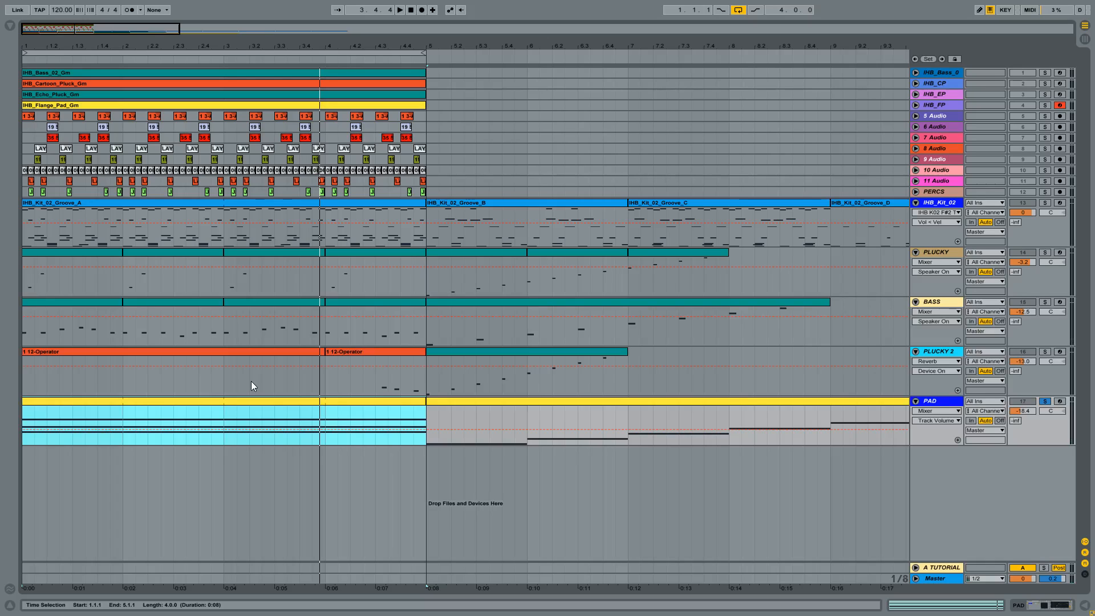
click(222, 51)
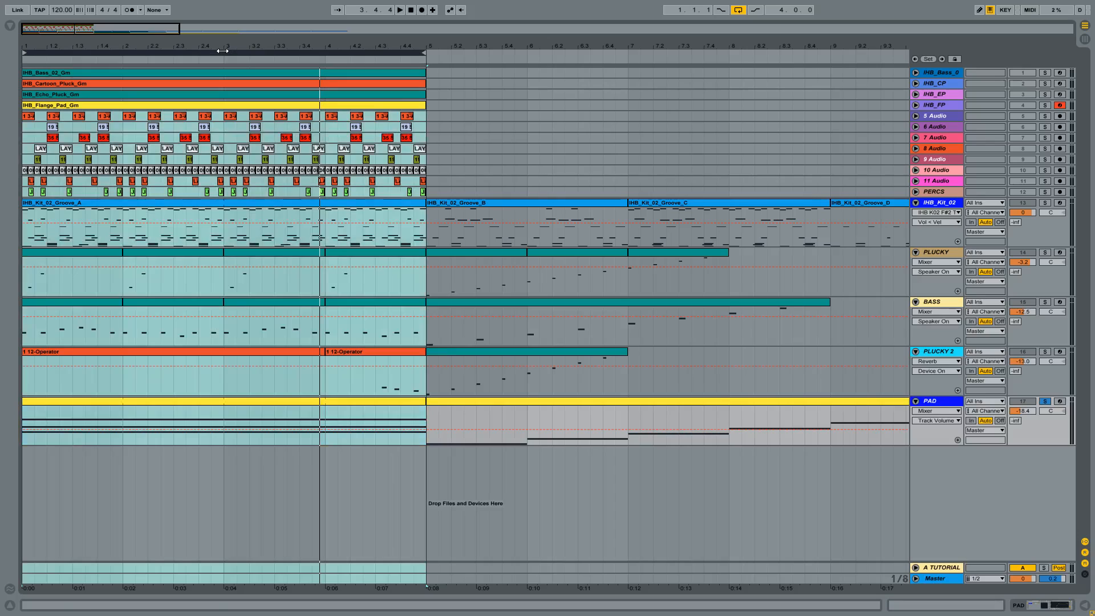
- Show the PAD track's devices and open the Serum plug-in window, placing it clear of the device chain
click(943, 400)
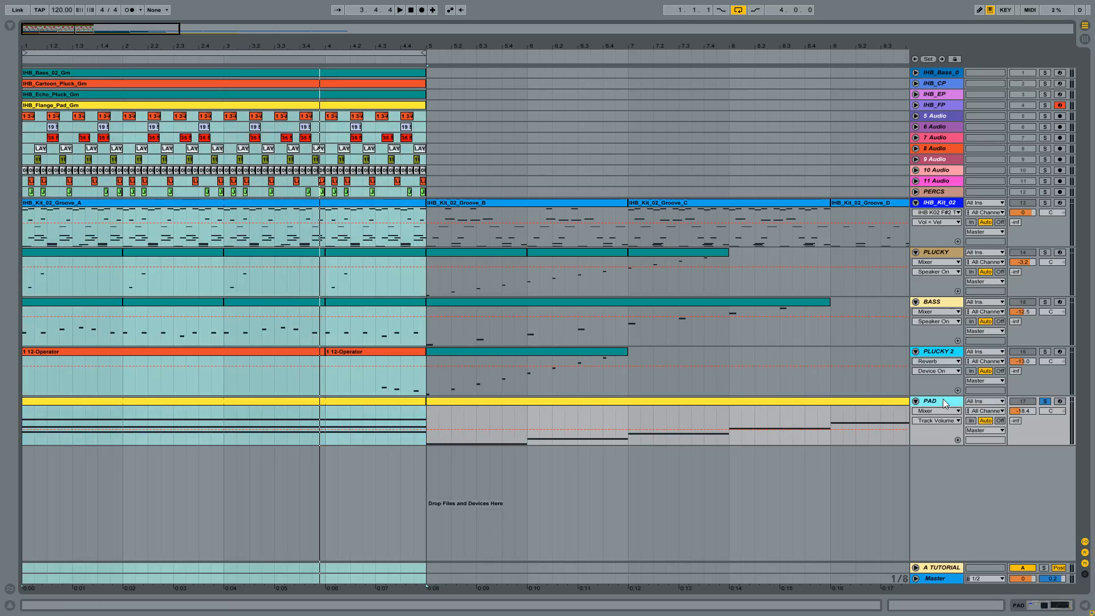
double_click(943, 400)
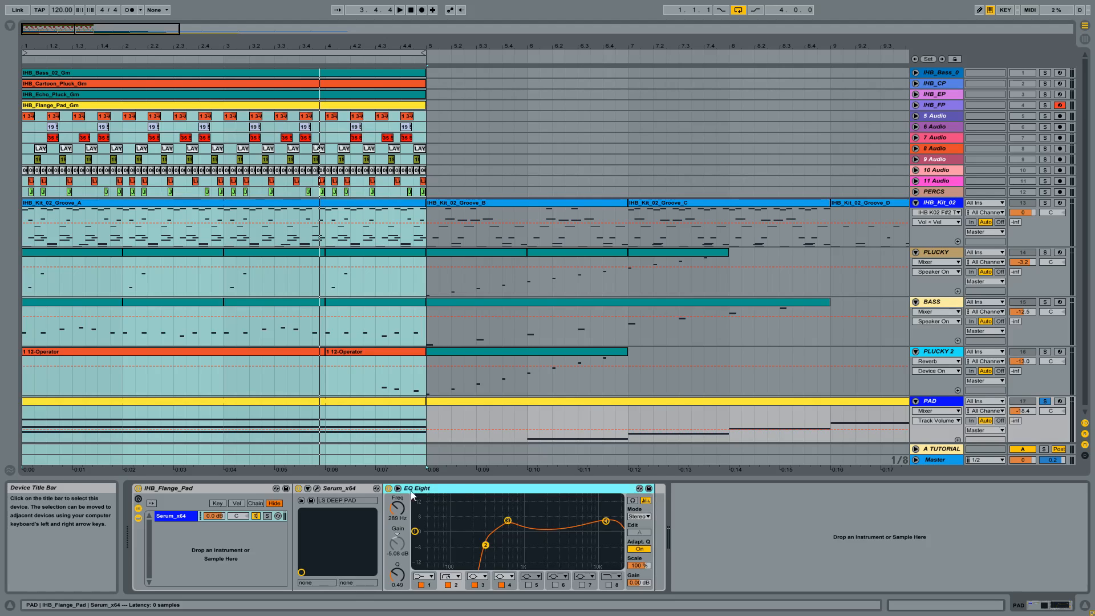
click(342, 488)
click(315, 488)
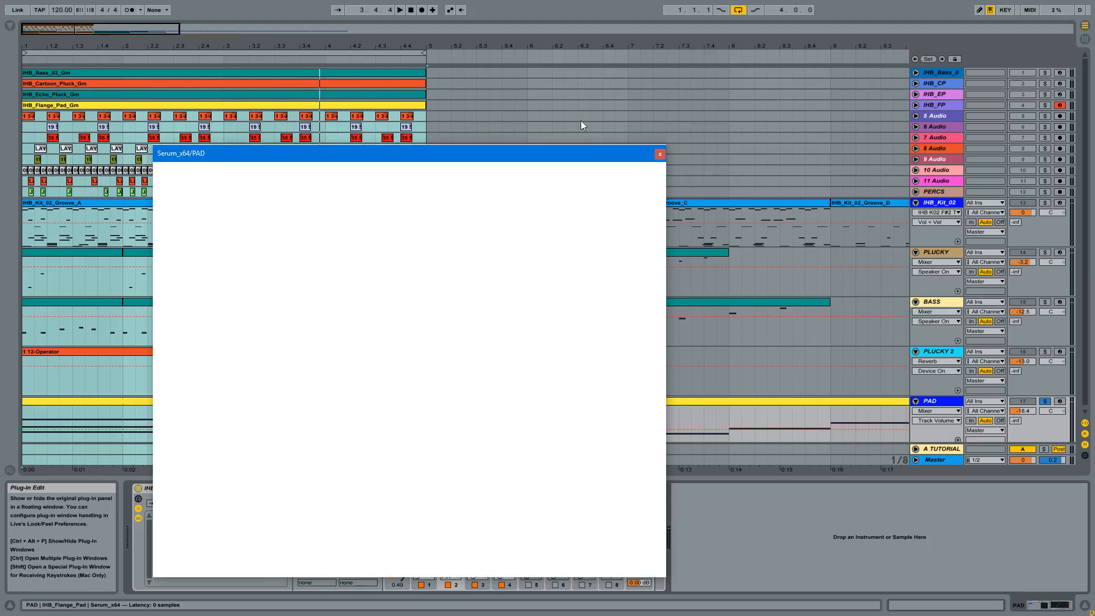
drag(445, 139, 646, 122)
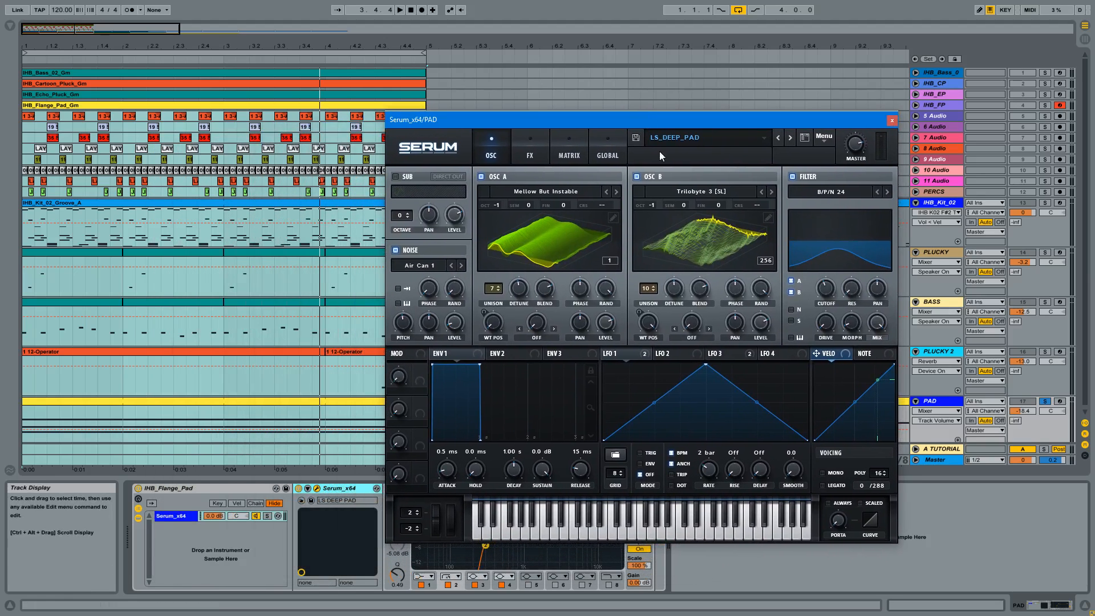
- Look up which wavetables oscillators A and B use, in the Analog and Spectral categories
click(555, 196)
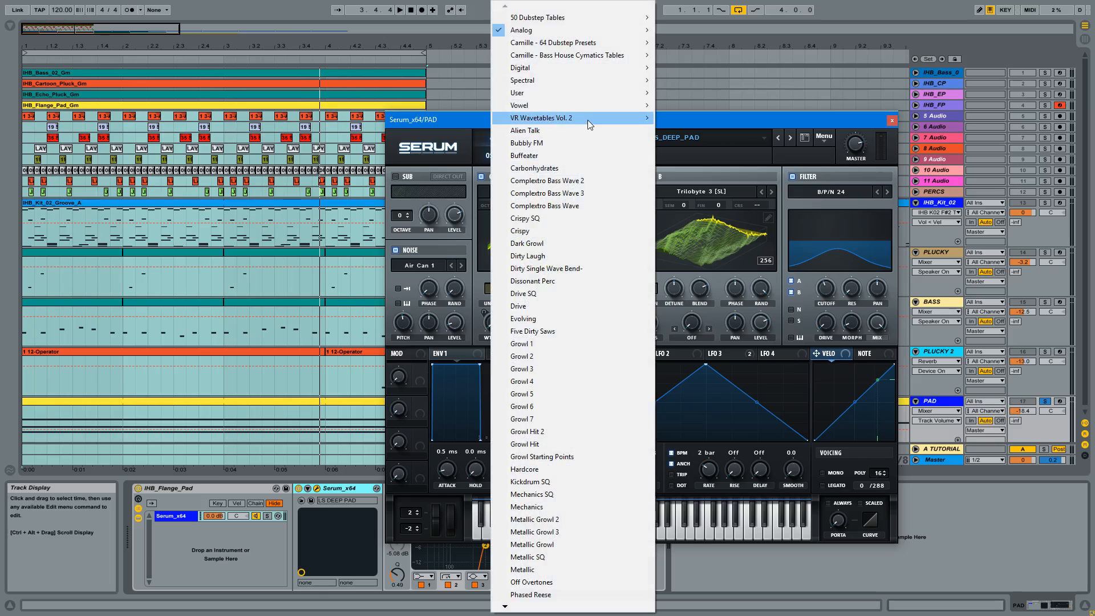
mouse_move(550, 28)
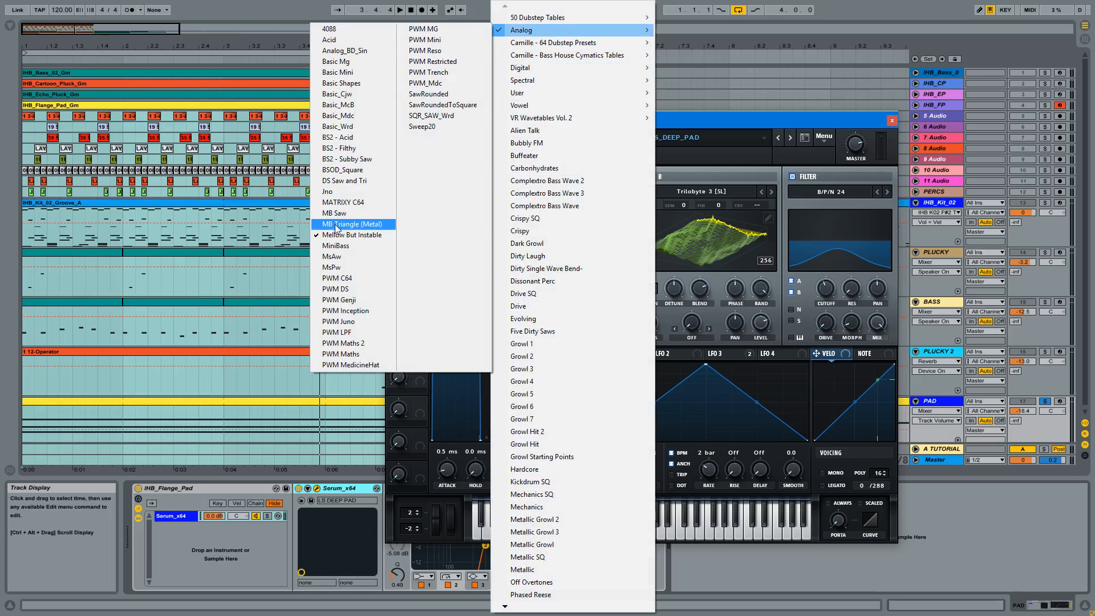
click(779, 135)
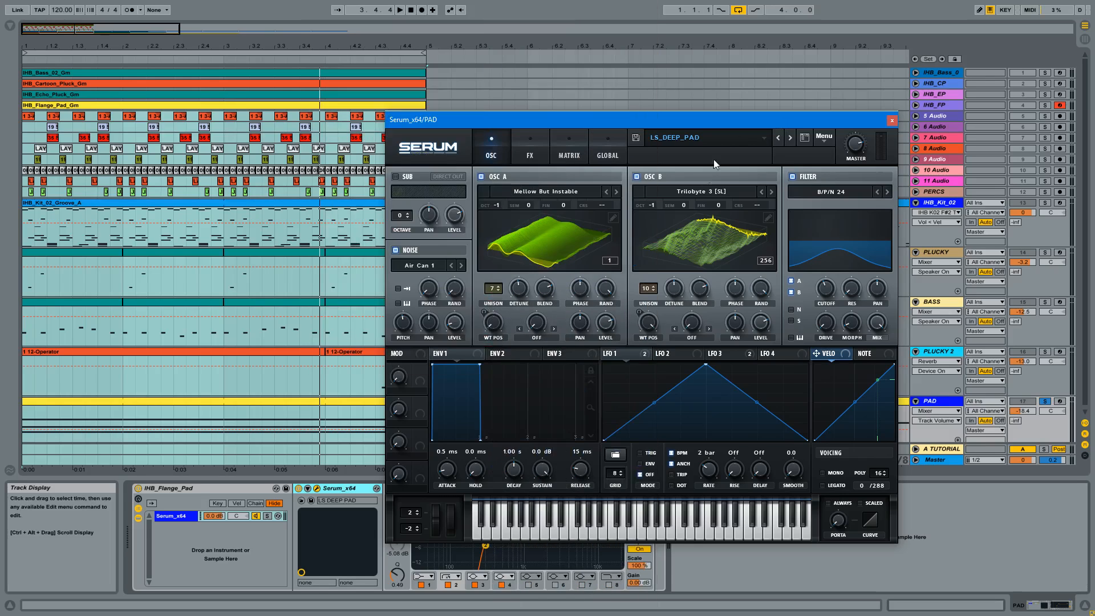
click(708, 191)
mouse_move(685, 83)
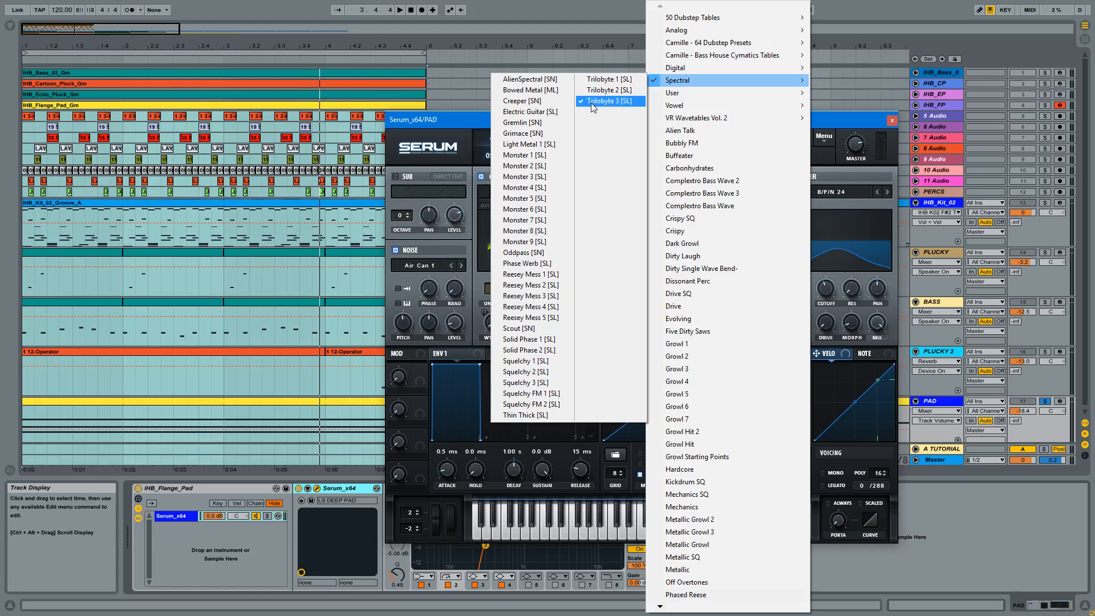
click(830, 125)
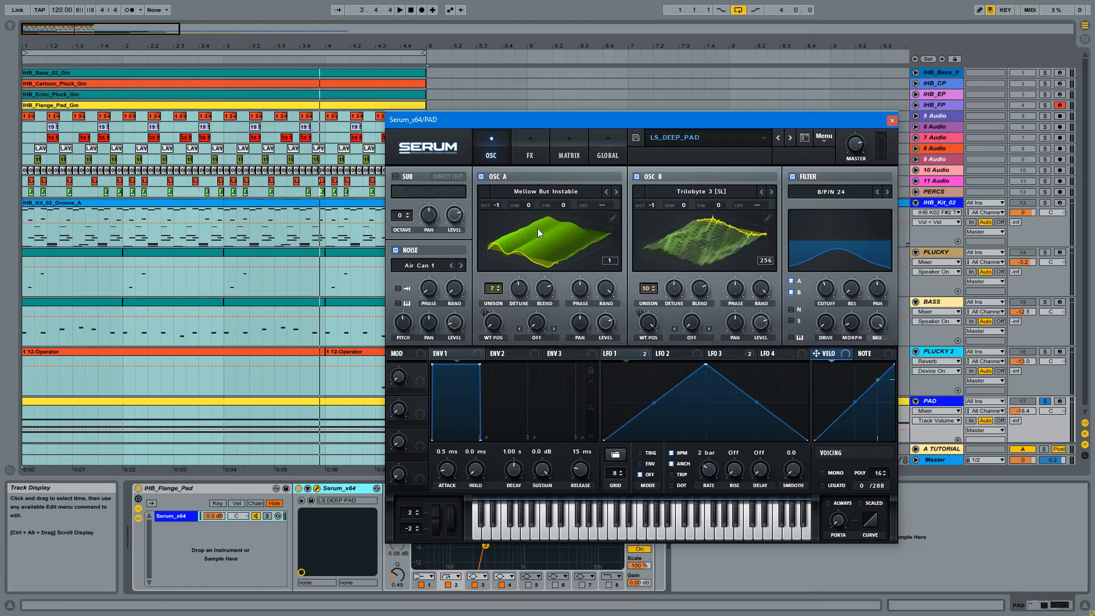
- Arm the PAD track and compare the patch with the noise oscillator off and back on
click(1060, 402)
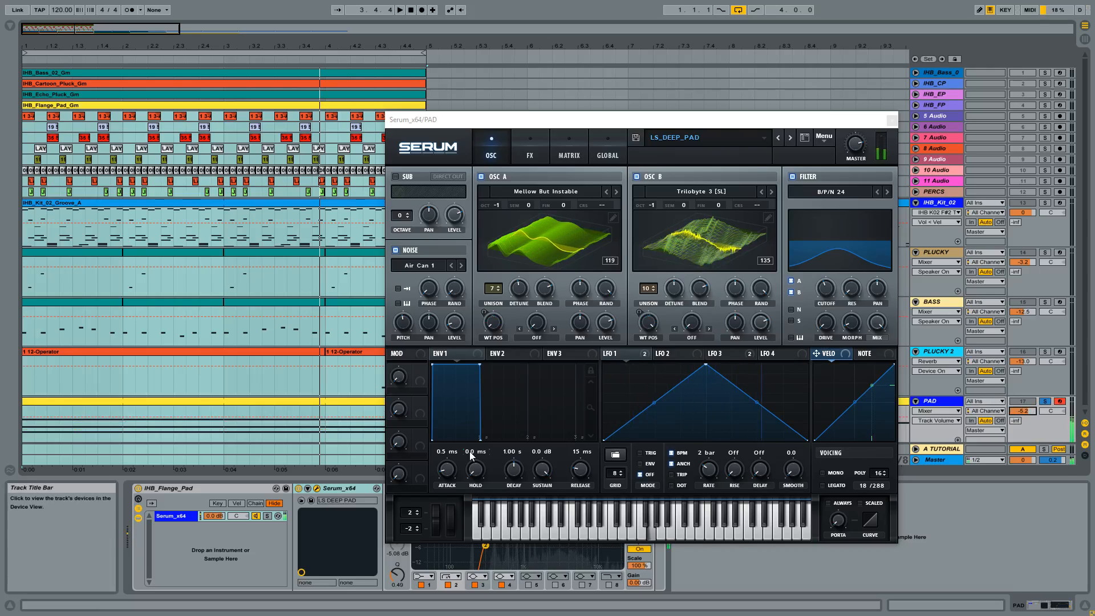
click(395, 251)
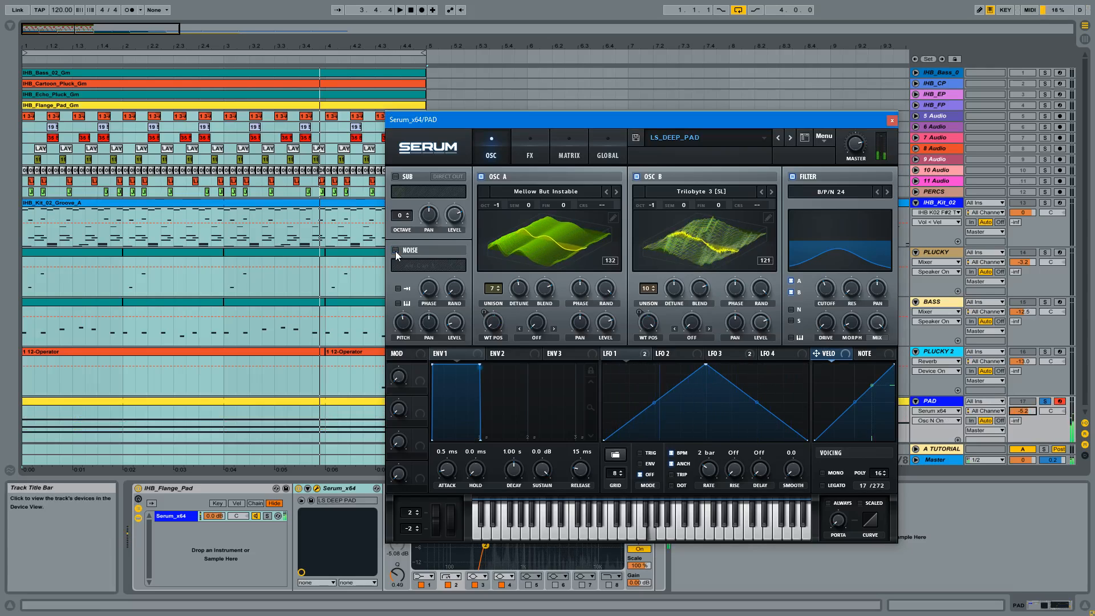
click(396, 251)
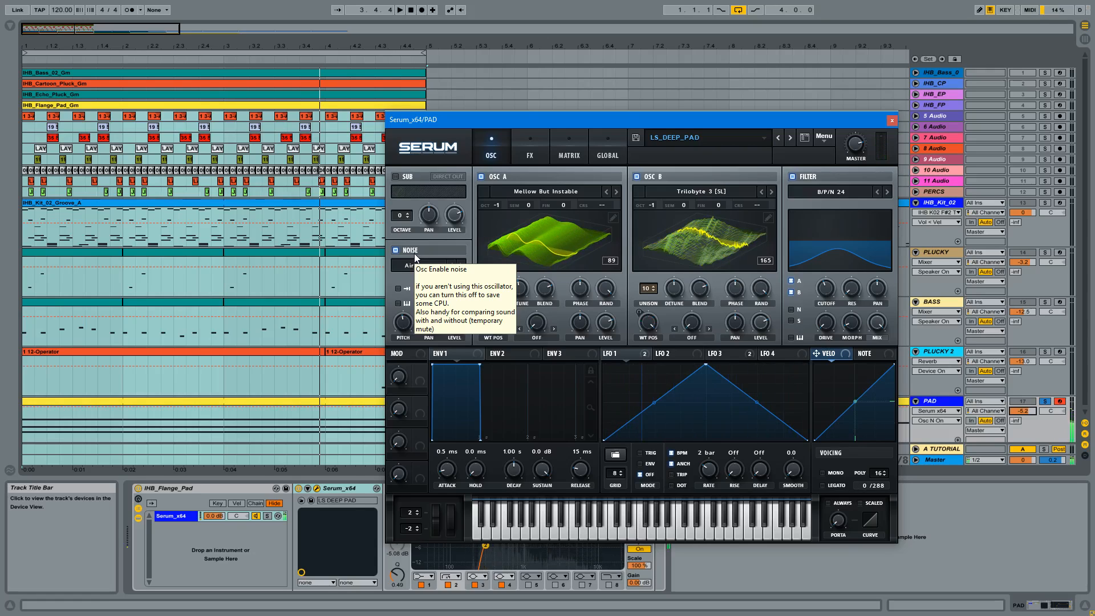
- Compare the patch with the B/P/N 24 filter off and back on, and point out its Mix control
click(793, 177)
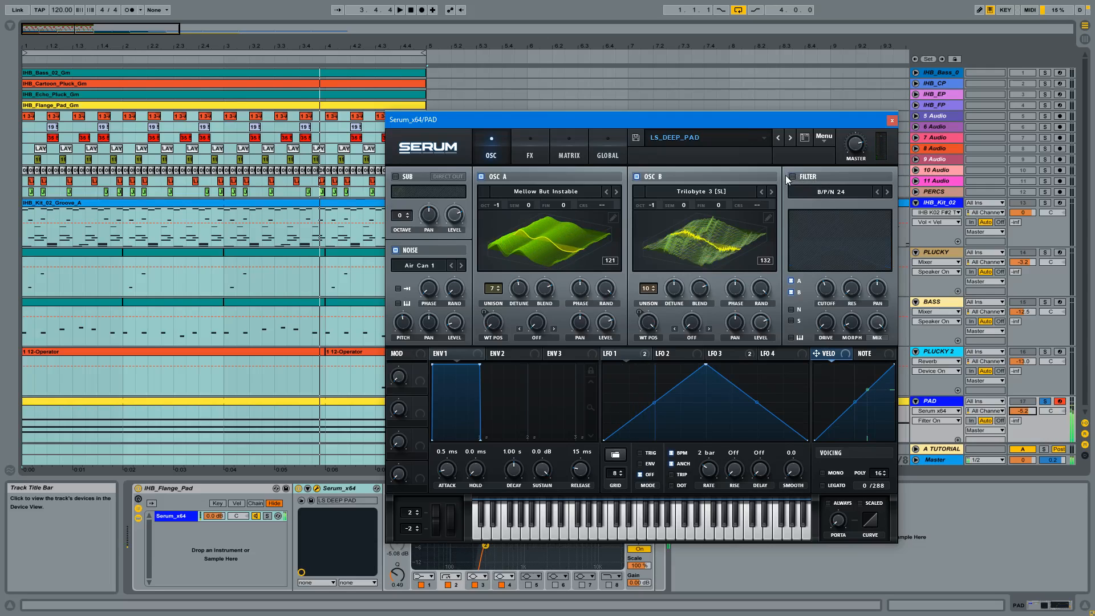
click(792, 177)
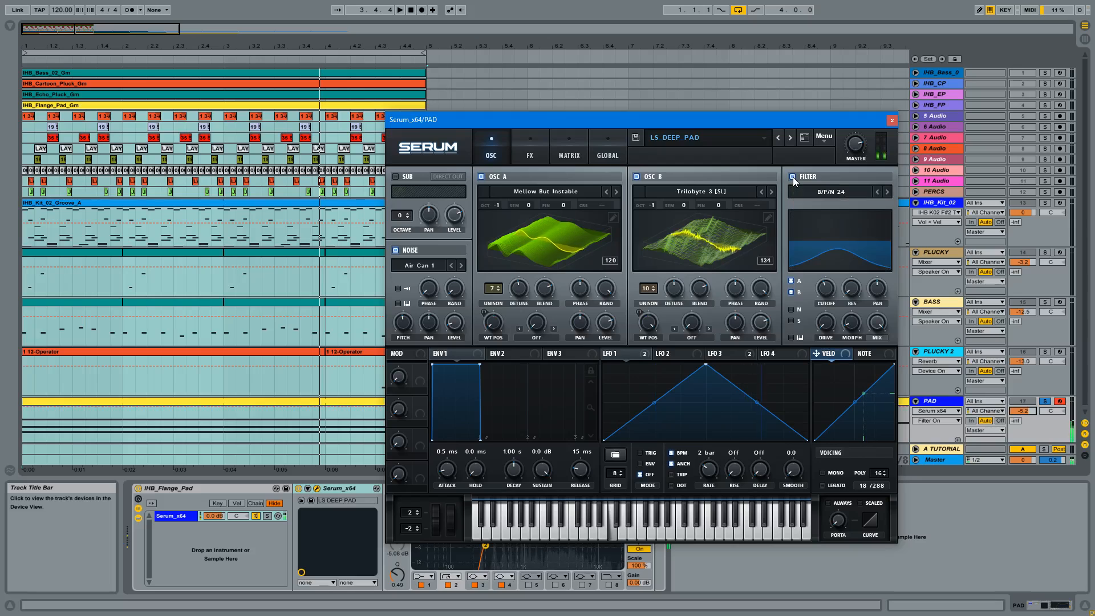
click(882, 324)
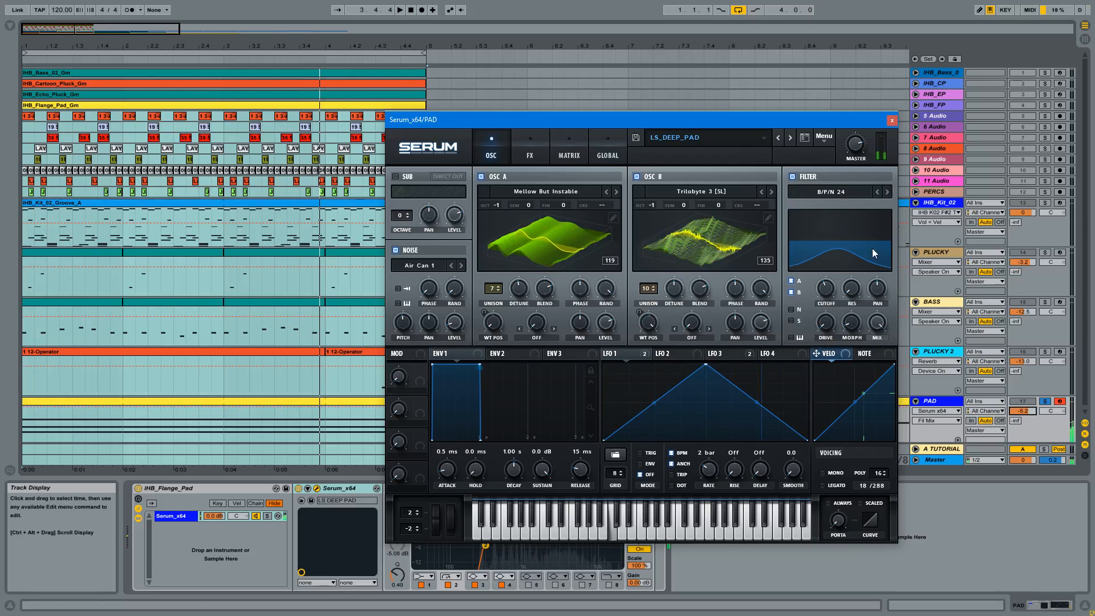
- Sweep the filter's Morph amount to demonstrate its shapes and bring it to 0%
click(850, 323)
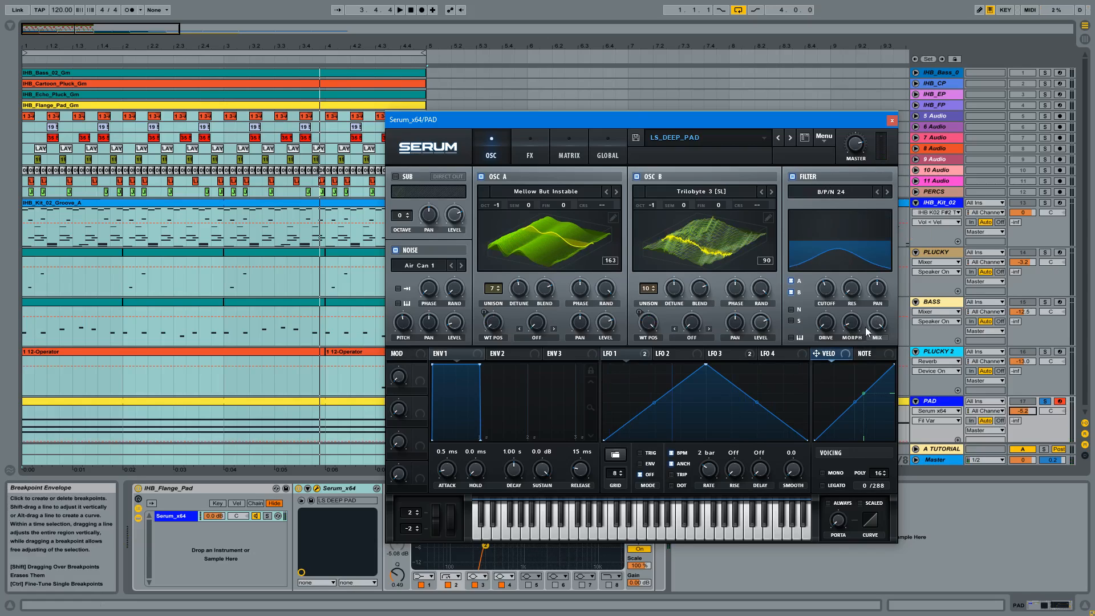
drag(854, 324, 857, 273)
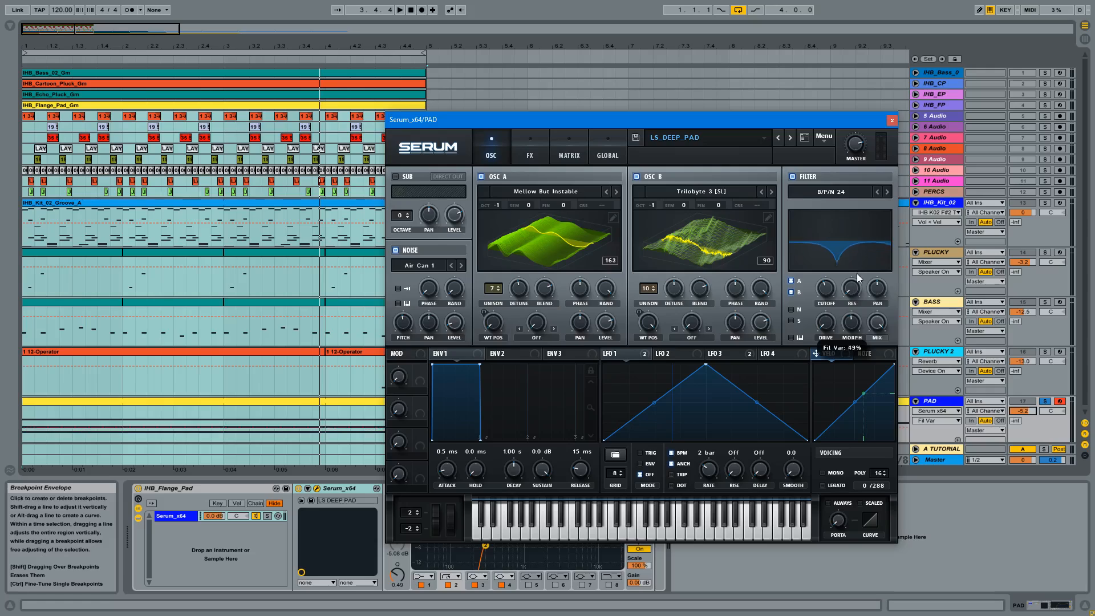
double_click(852, 323)
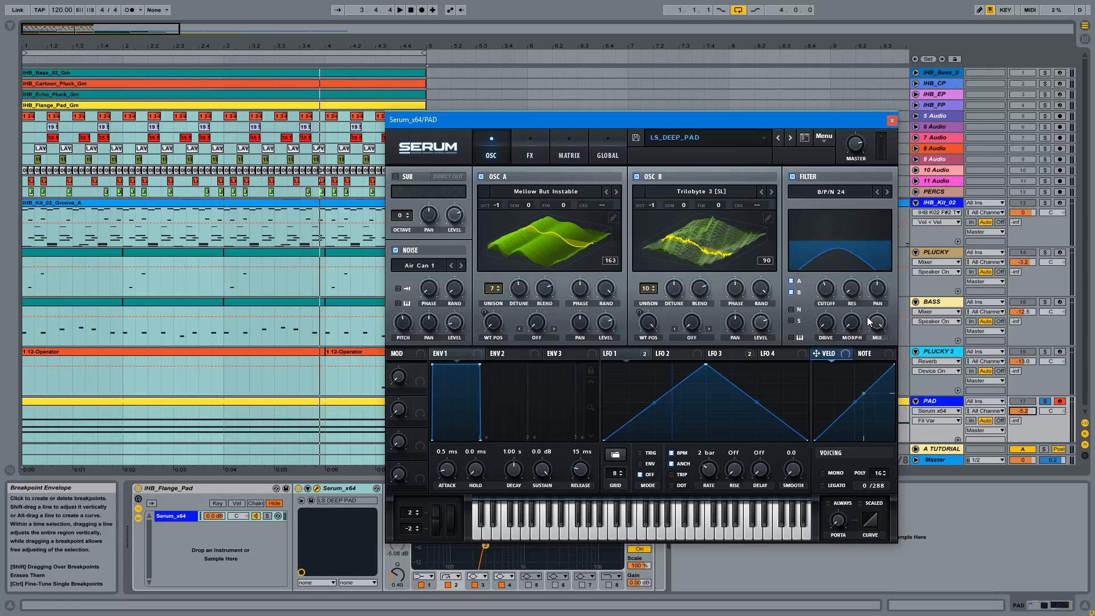
drag(854, 317, 856, 304)
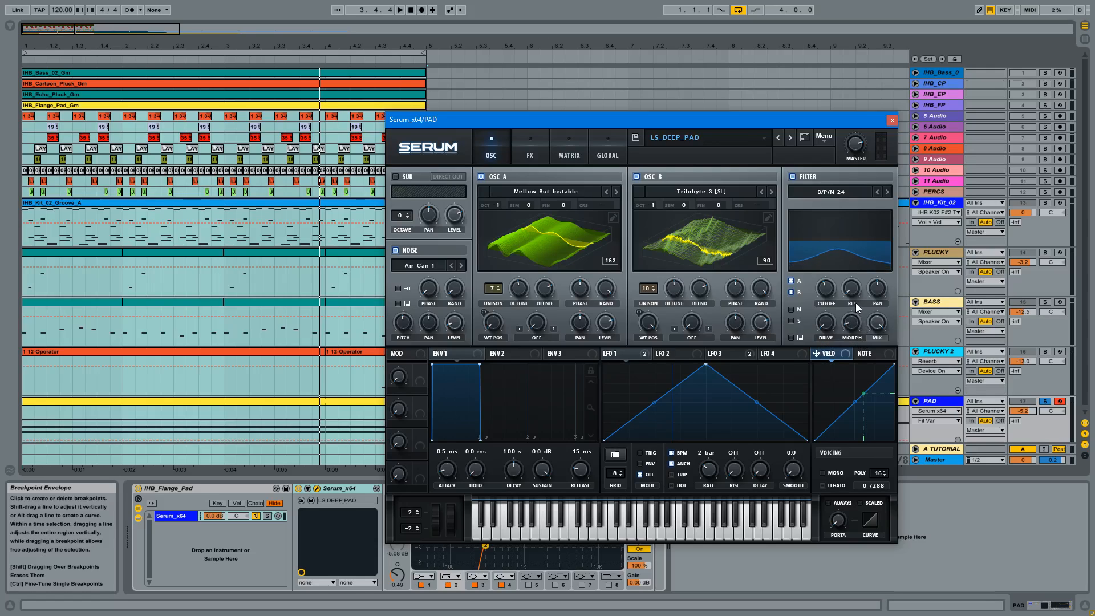
mouse_move(851, 327)
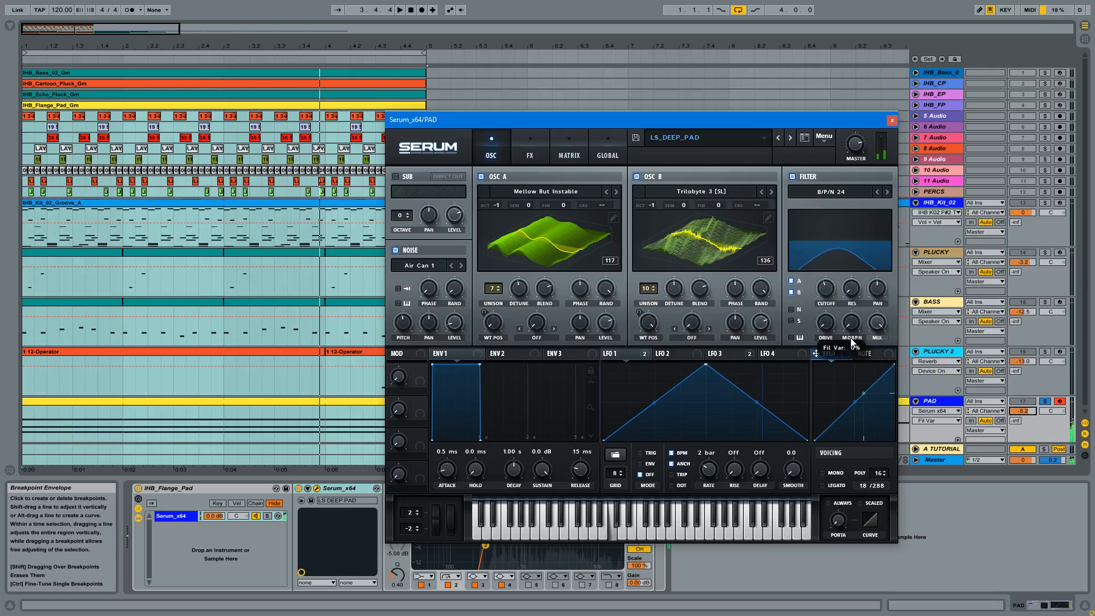
- Compare the pad with EQ Eight bypassed and re-enabled, moving the Serum window off the device chain
drag(769, 124, 845, 60)
click(440, 494)
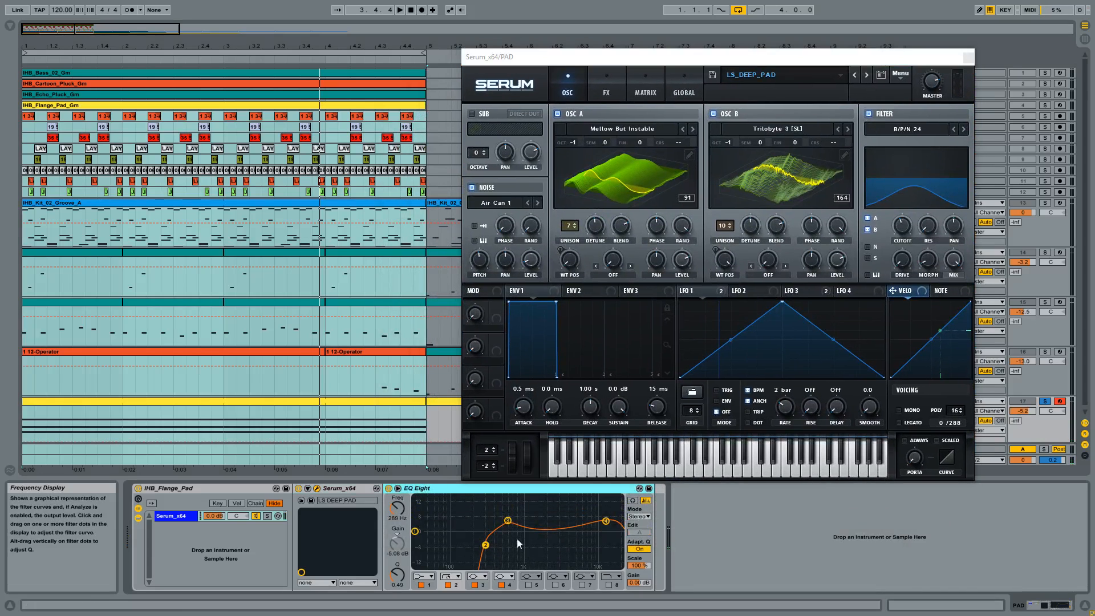
click(389, 489)
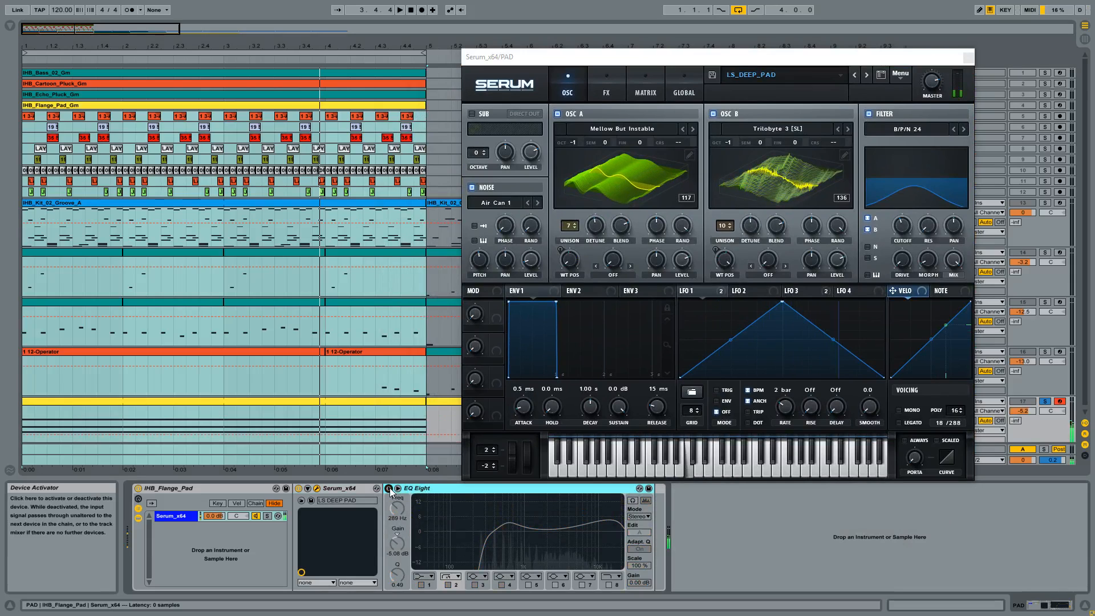
click(389, 489)
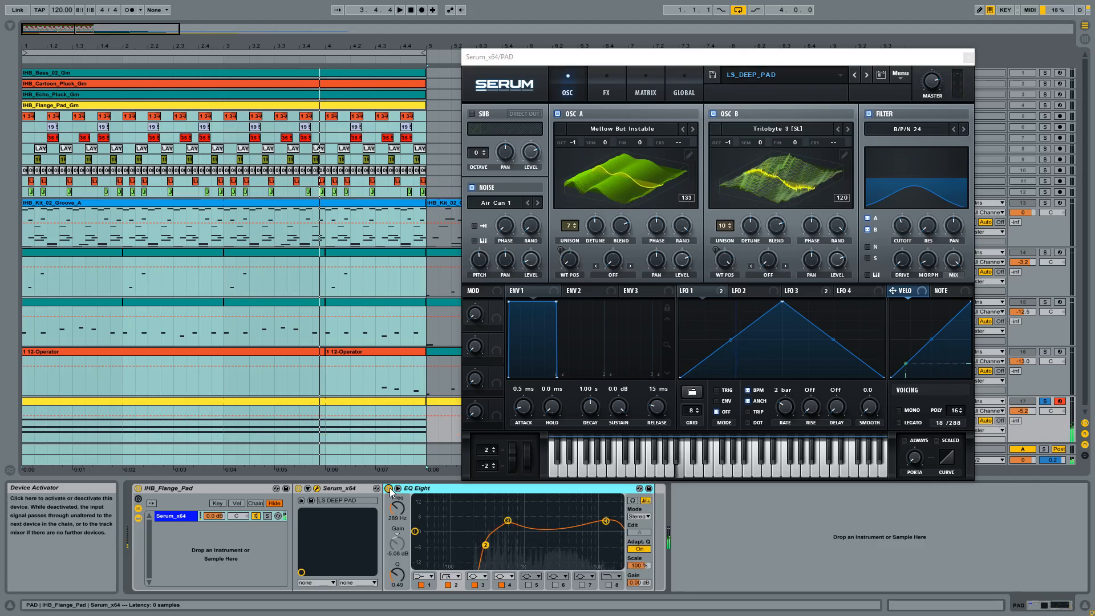
- Reposition the Serum window and check oscillator B's unison detune amount
click(737, 54)
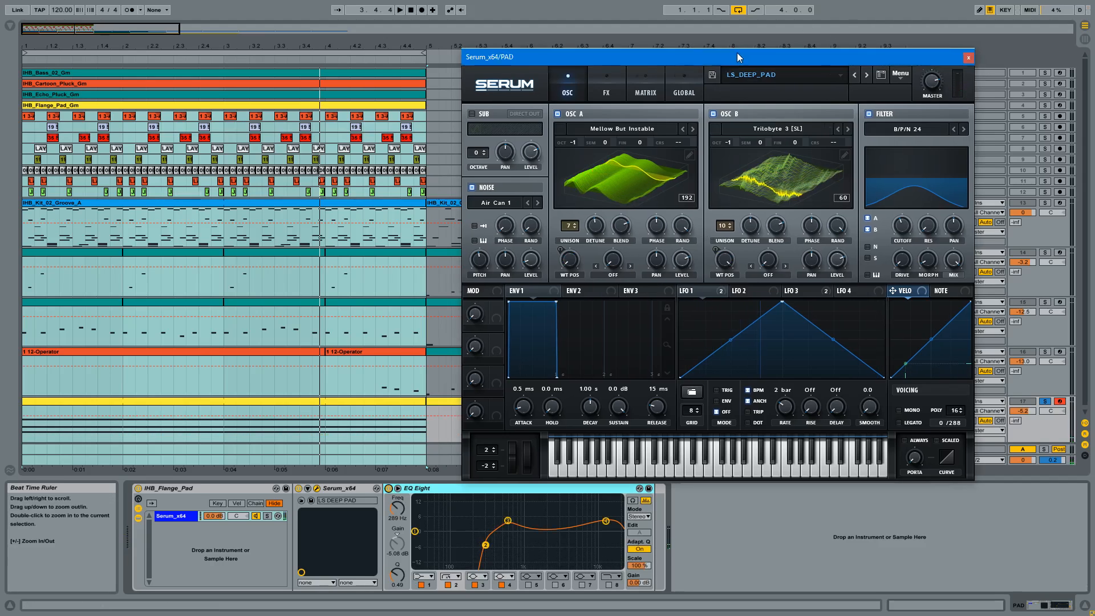
drag(737, 57, 706, 46)
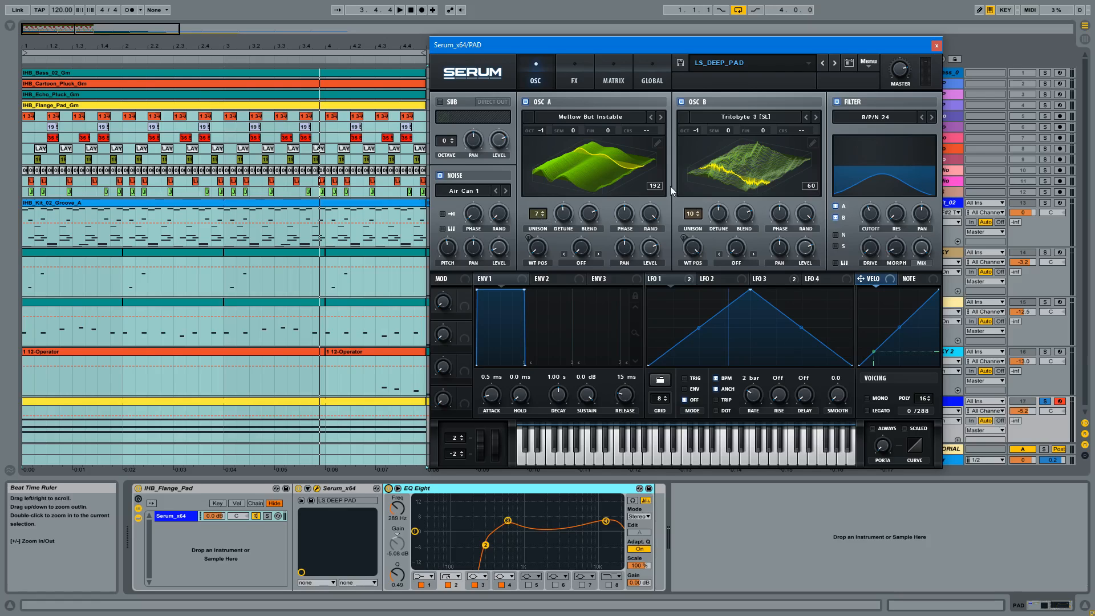
mouse_move(714, 217)
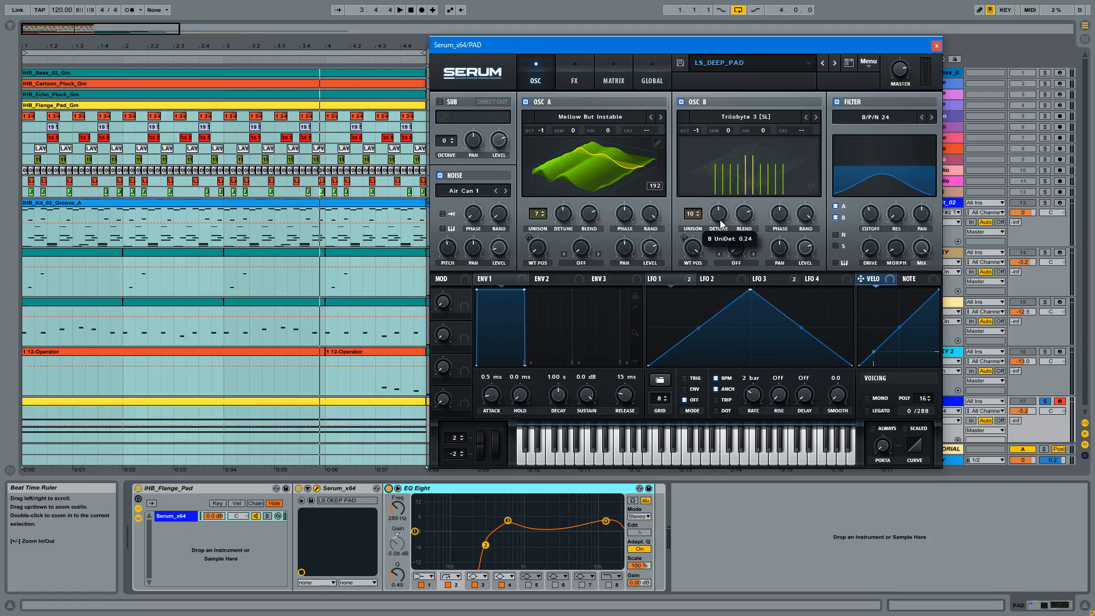
drag(716, 217, 736, 217)
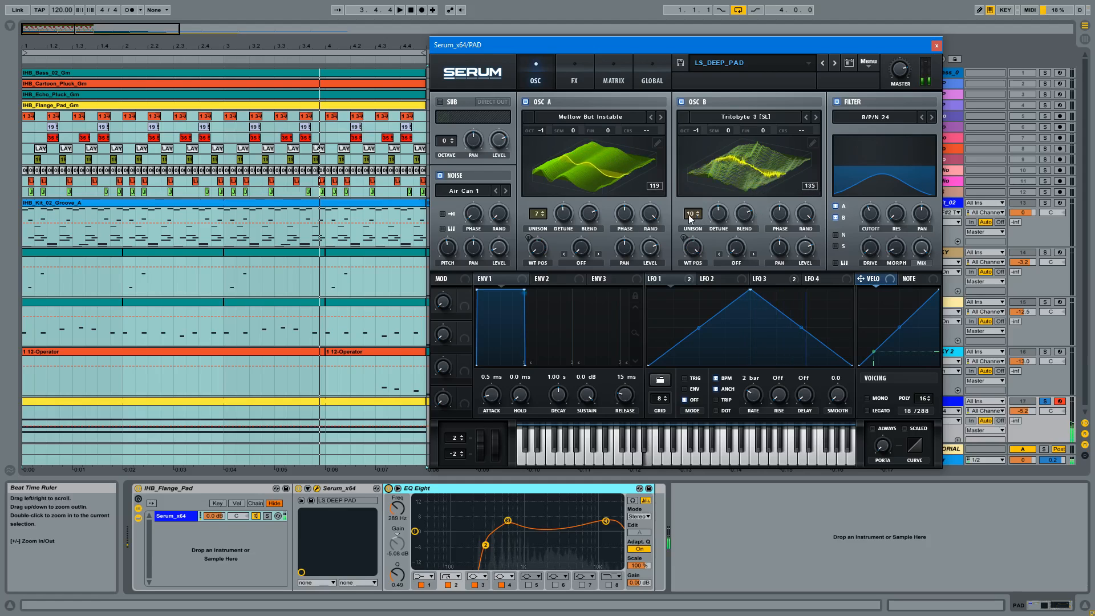
- Compare the pad with both oscillators reduced to 1 unison voice, and restore A to 7 and B to 10 voices
drag(690, 215, 691, 251)
drag(536, 214, 537, 251)
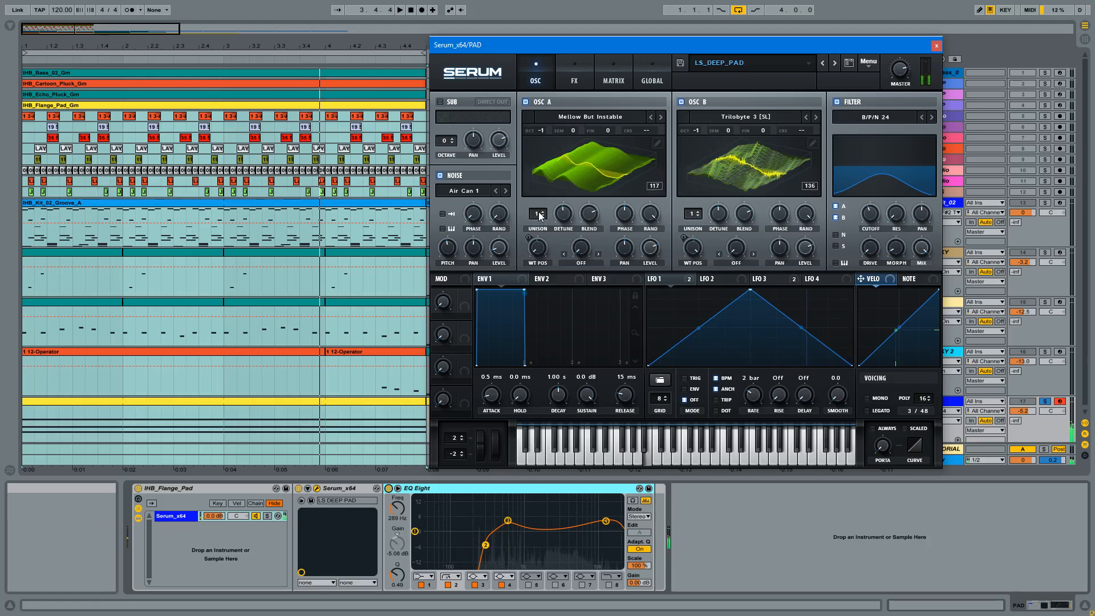
drag(540, 216, 550, 166)
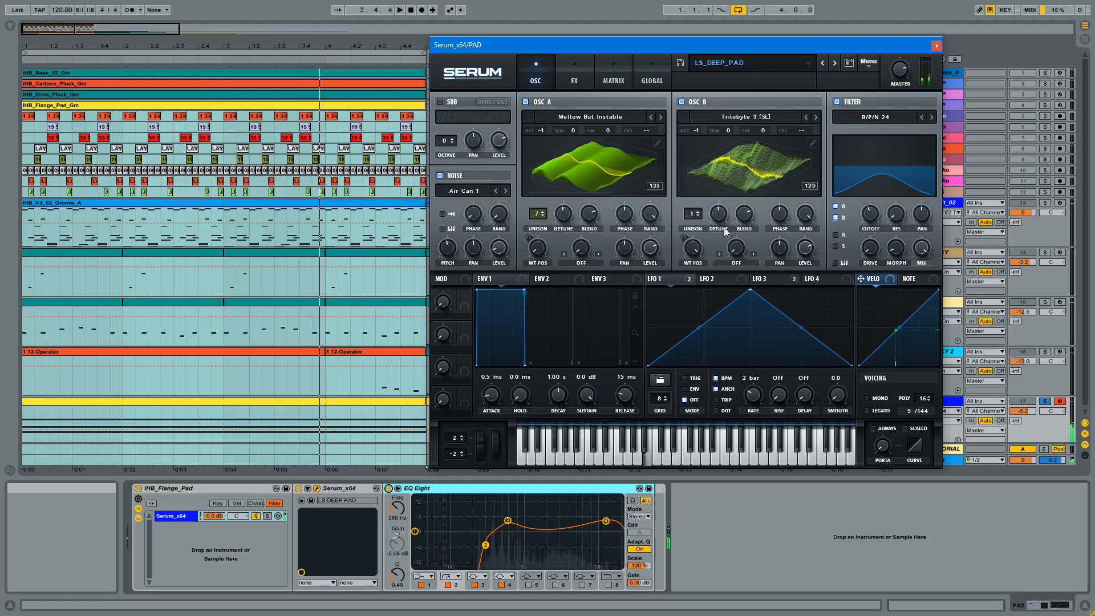
drag(693, 214, 699, 134)
- Set the unison voices to 5 on oscillator B and 3 on oscillator A
click(566, 70)
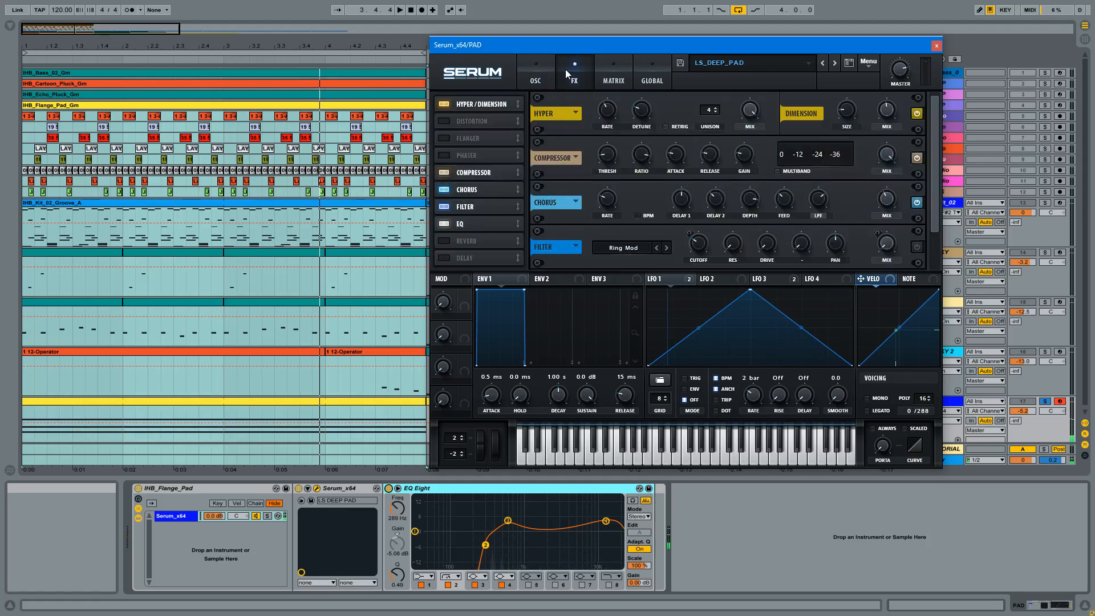
click(545, 66)
drag(694, 219, 689, 256)
drag(538, 213, 539, 255)
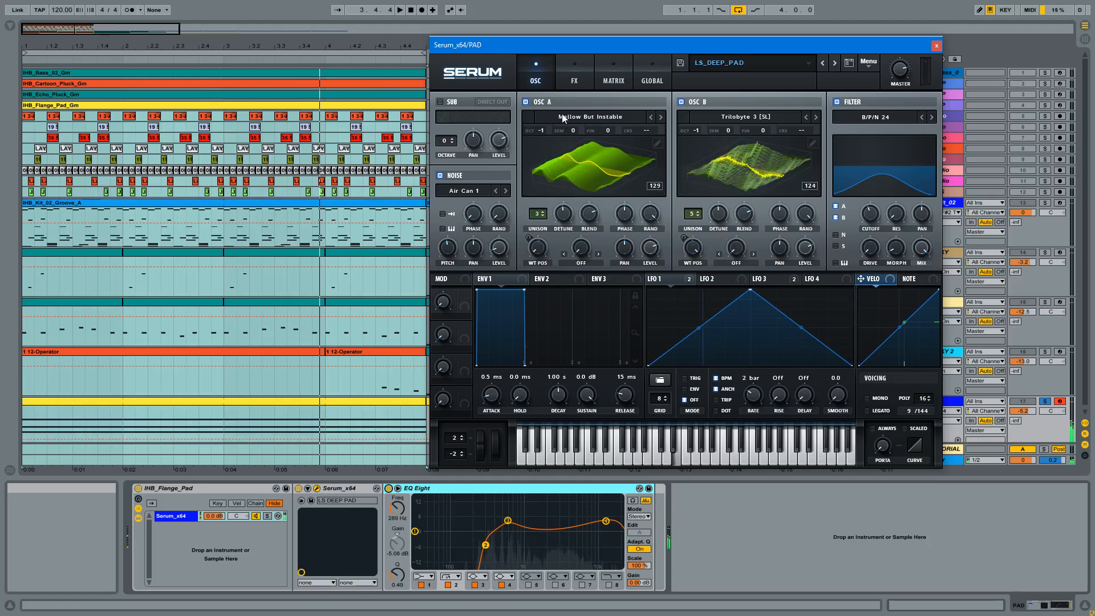
- Compare the pad with the Hyper/Dimension effect bypassed and re-enabled
click(574, 81)
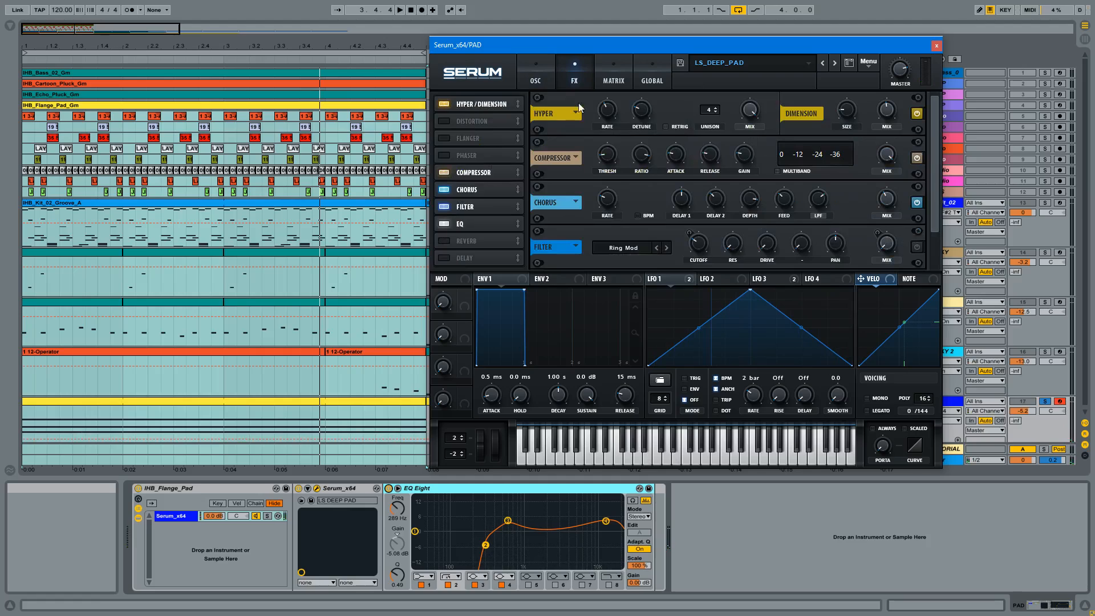
click(444, 102)
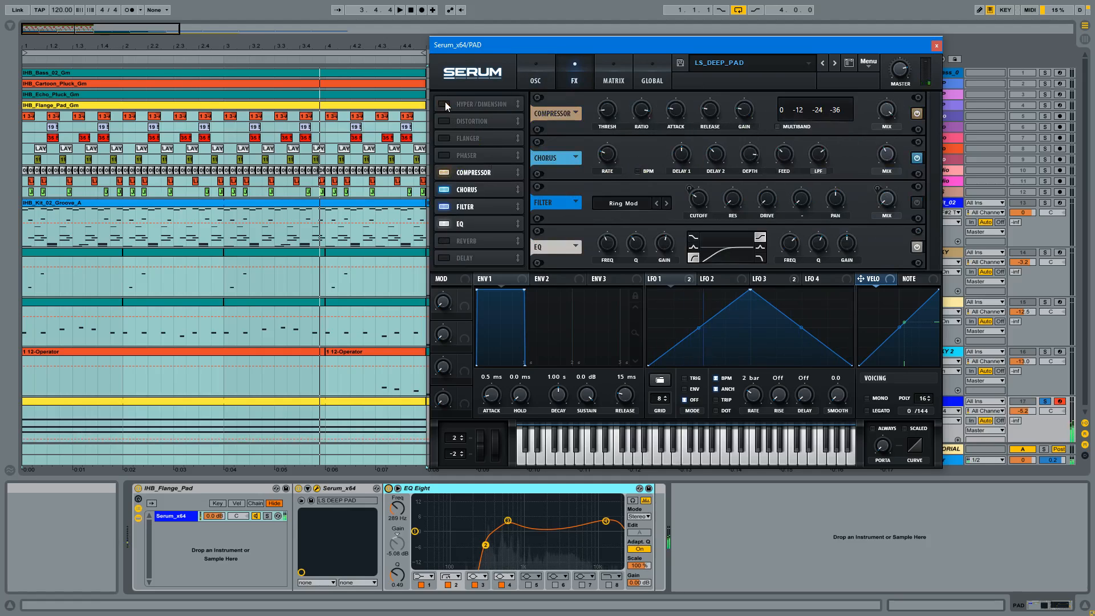
click(443, 104)
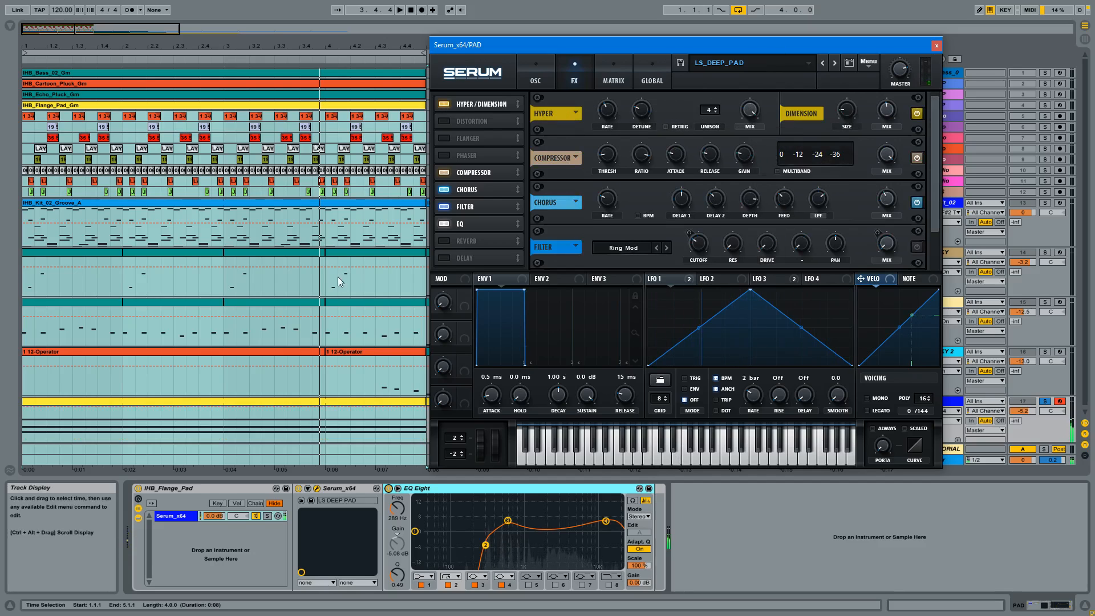
- Bring up the compressor in the effects rack and compare the pad with the chorus bypassed and re-enabled
click(462, 173)
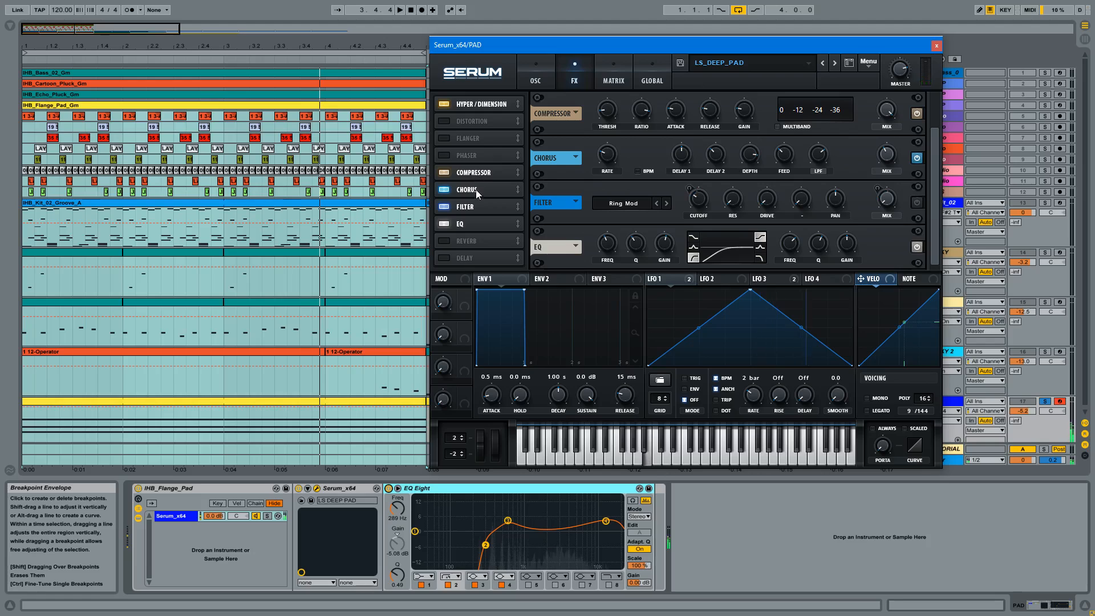
click(443, 189)
click(443, 189)
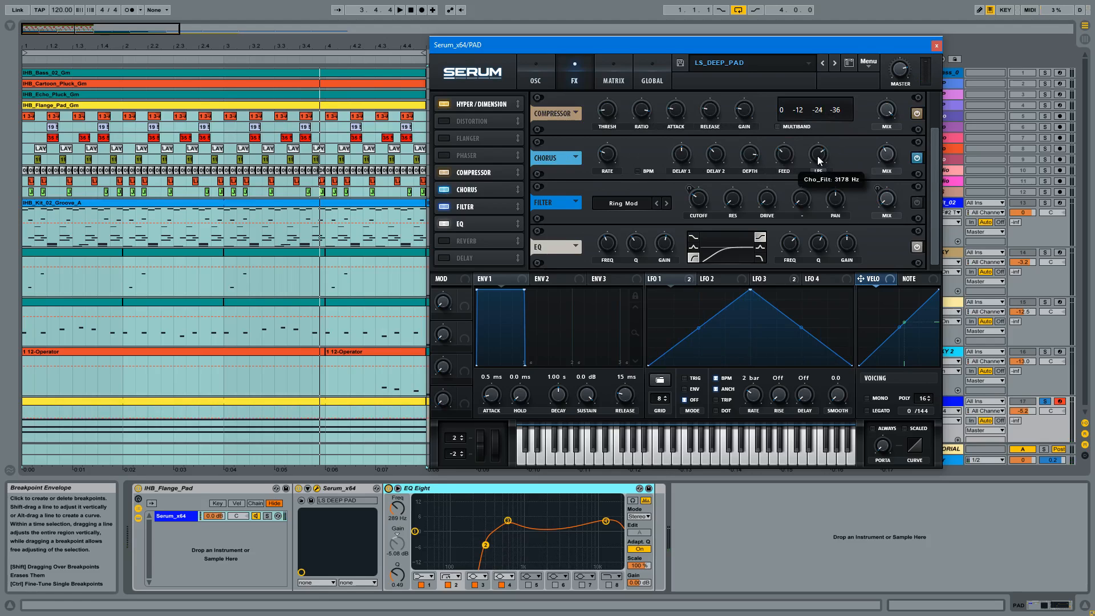
- Sweep the chorus's low-pass frequency, trying about 1140 Hz, and adjust the chorus mix
drag(818, 159, 816, 158)
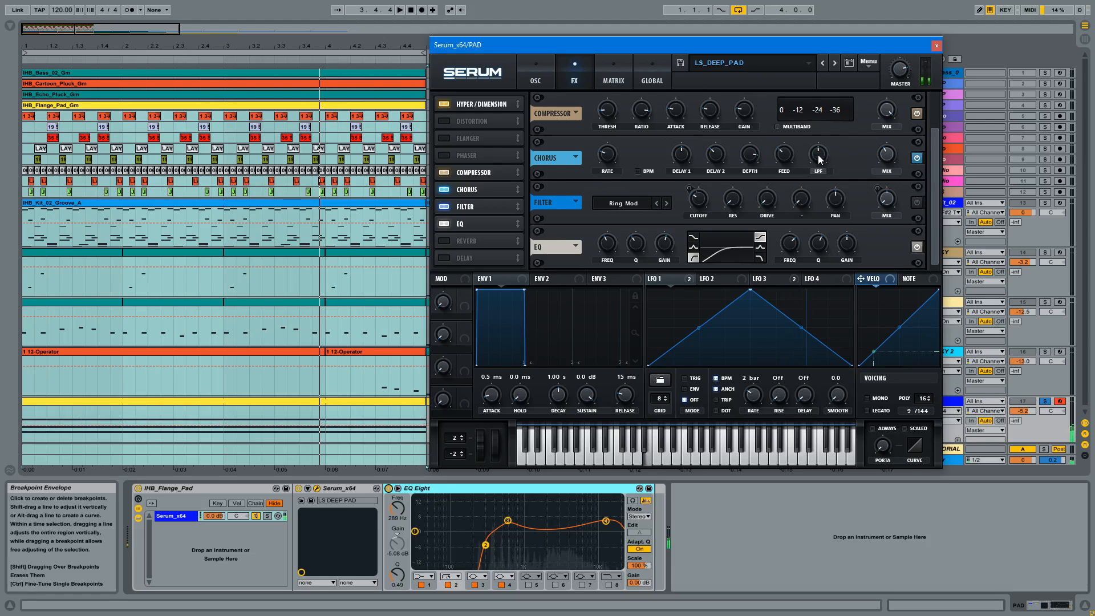
mouse_move(823, 158)
mouse_down()
mouse_move(824, 125)
mouse_move(823, 172)
mouse_up()
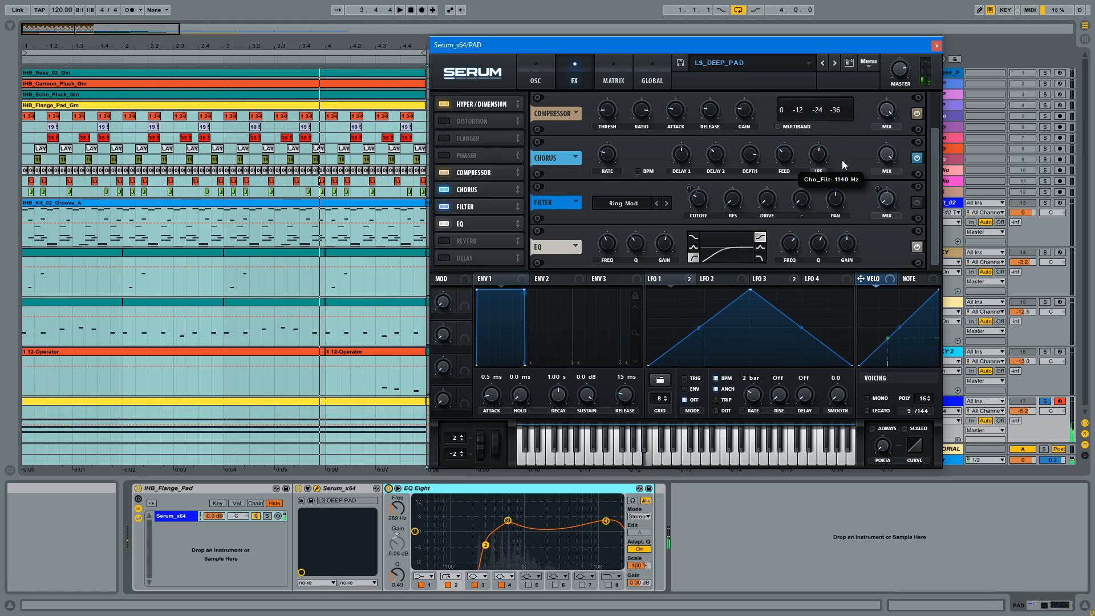
drag(886, 154, 891, 182)
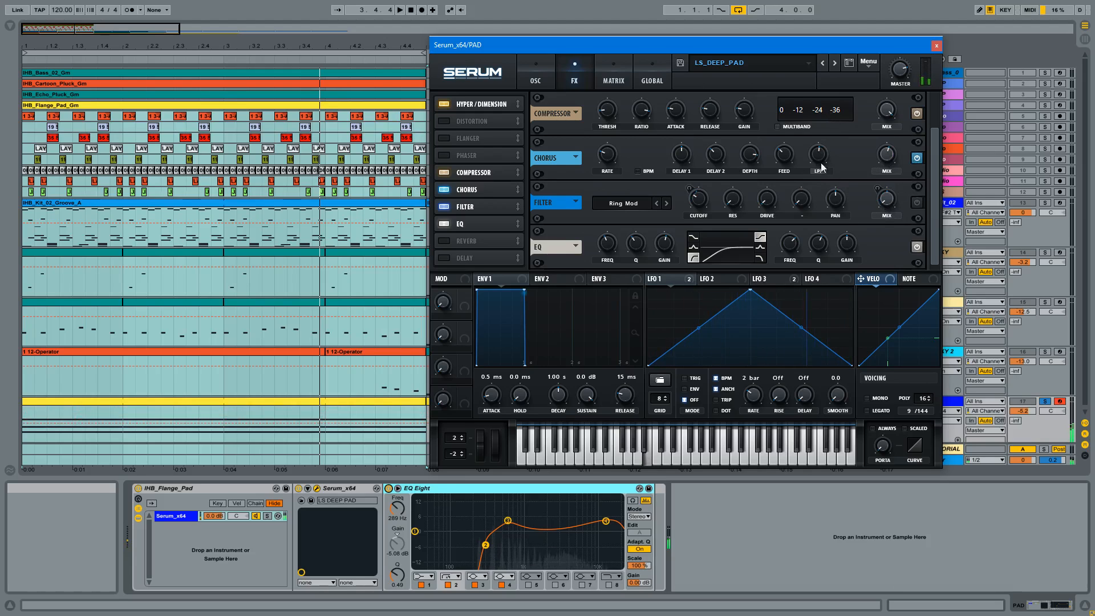
mouse_move(821, 155)
mouse_down()
mouse_move(813, 133)
mouse_move(823, 156)
mouse_up()
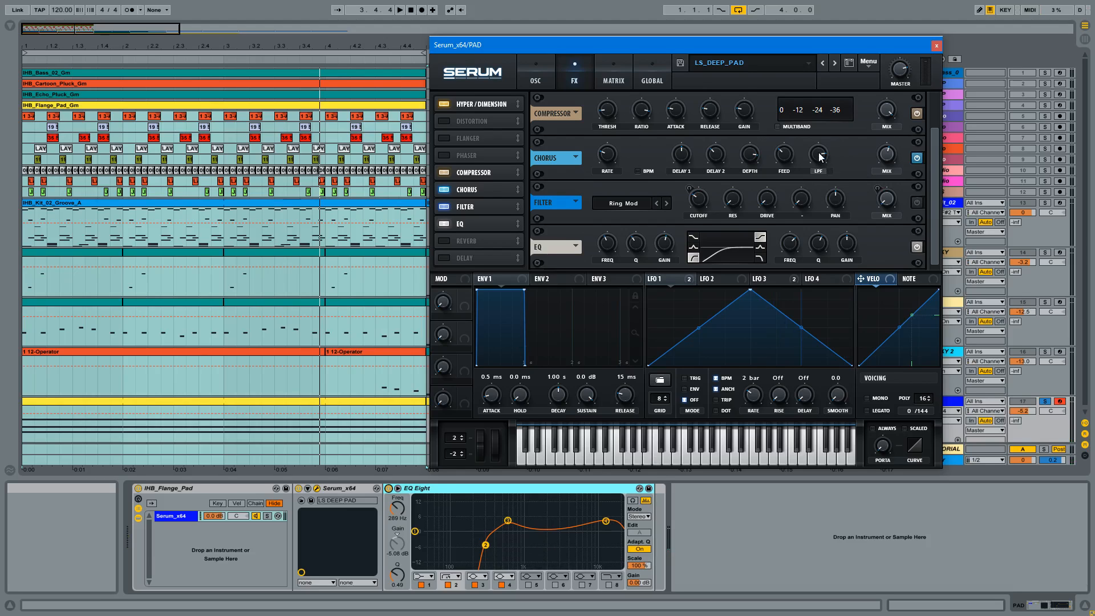
mouse_move(820, 155)
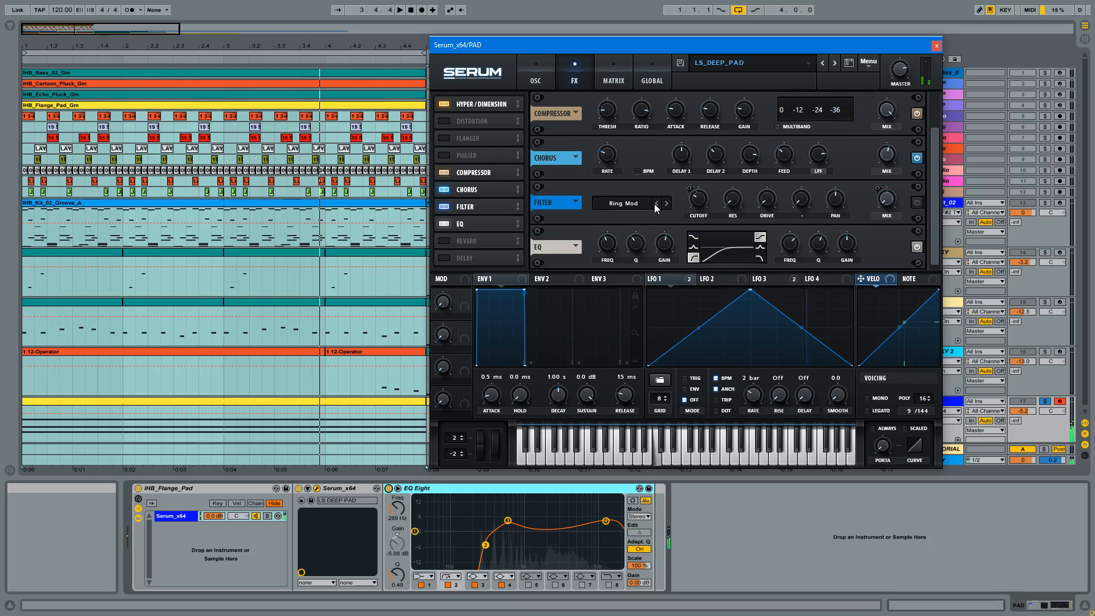
- Enable the Ring Mod effects filter, adjust its cutoff, and inspect LFO 3 and its modulation of the filter's cutoff and mix
click(917, 203)
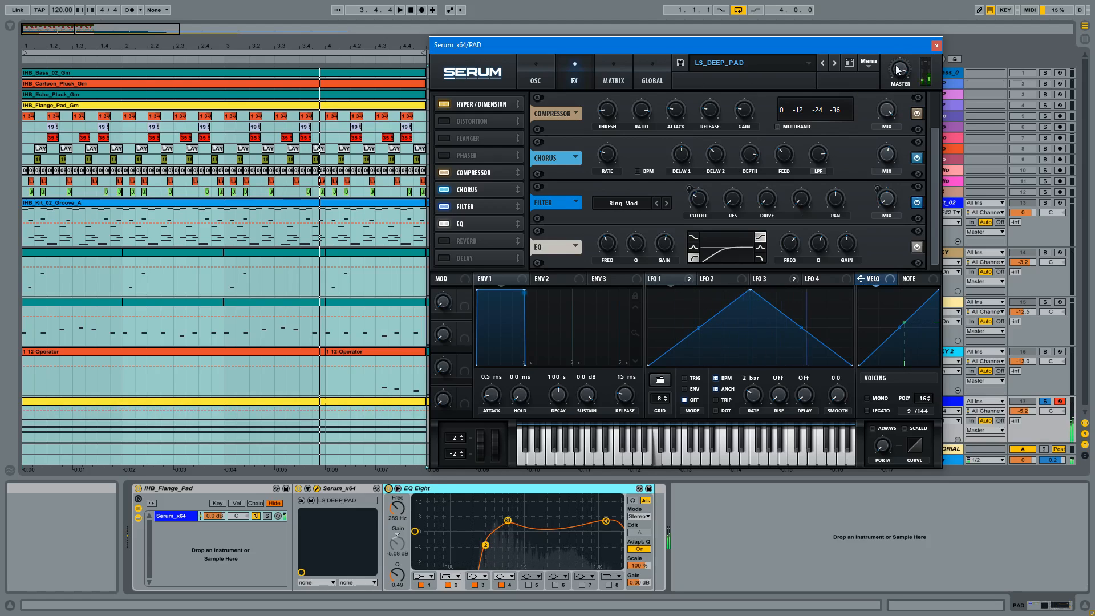
drag(697, 209, 707, 181)
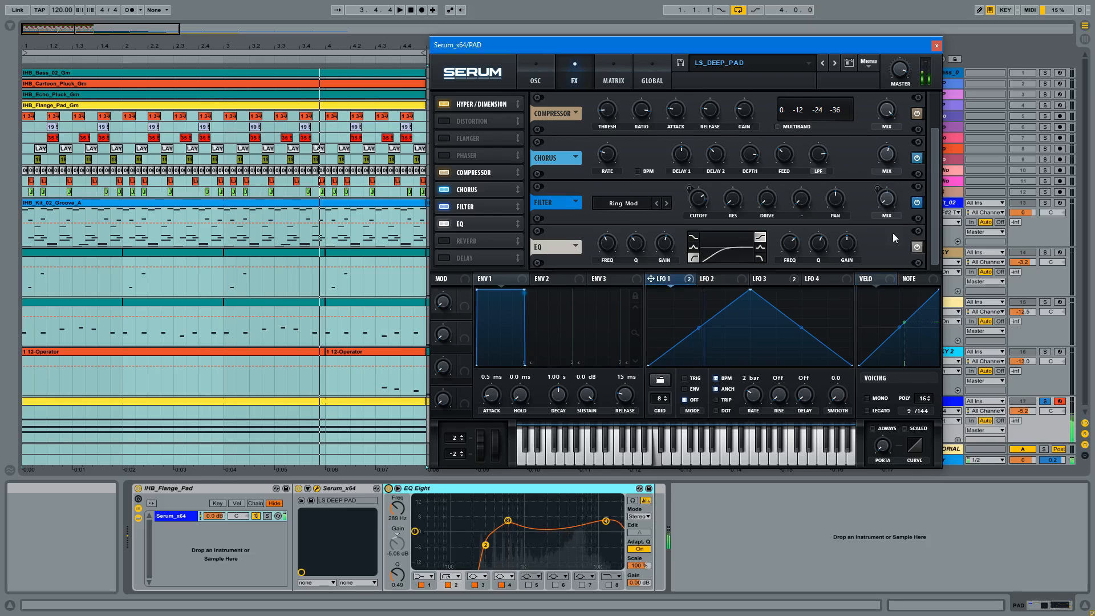
click(792, 282)
mouse_move(879, 205)
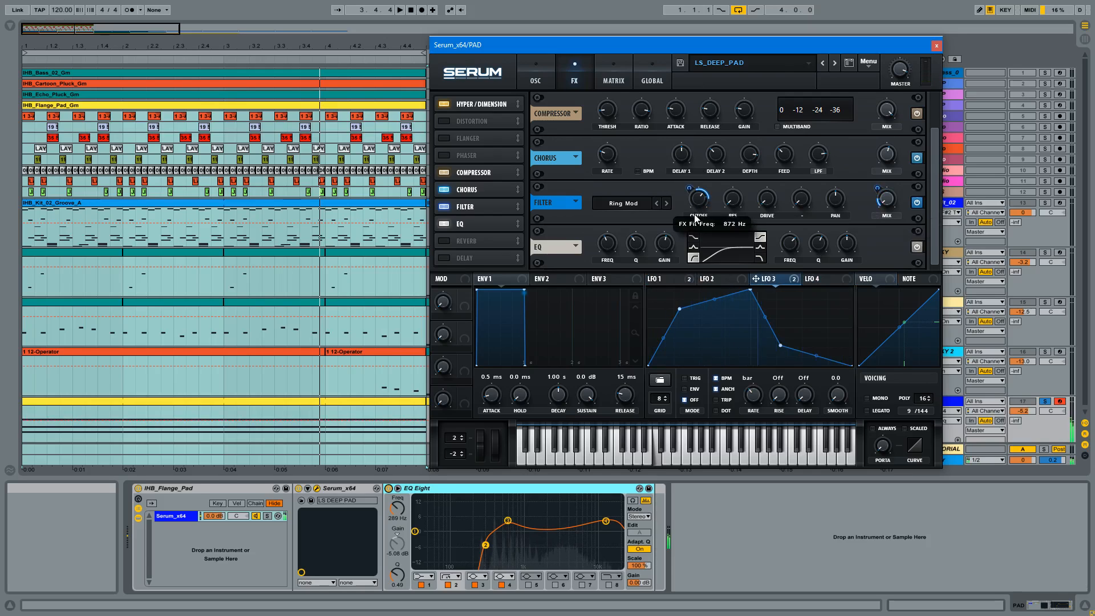
mouse_move(701, 205)
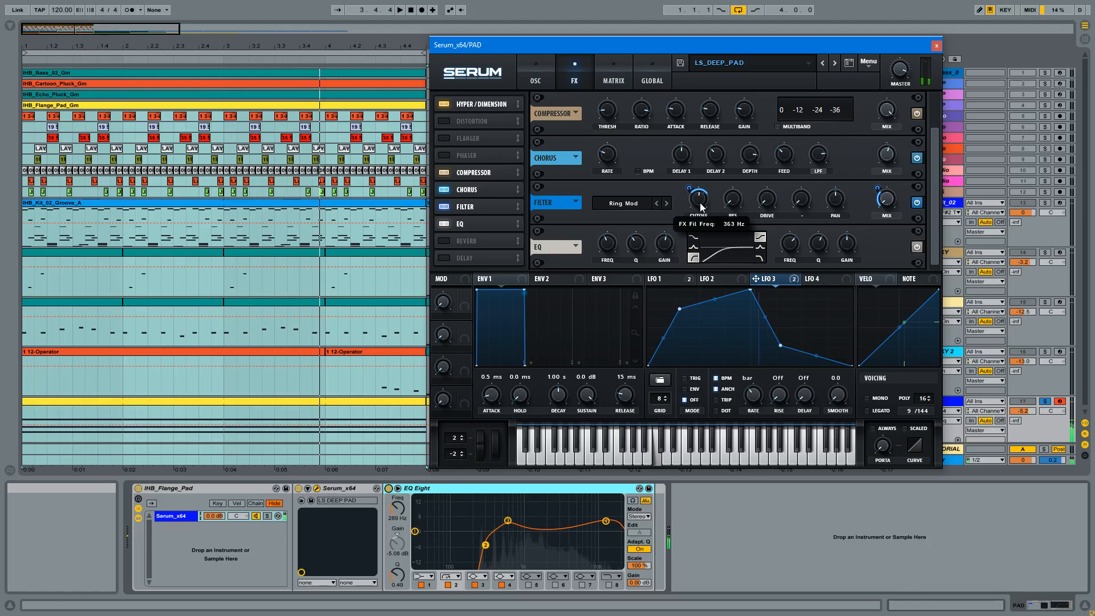
- Try the reverb effect, switch it off again, and disable the effects filter
click(450, 242)
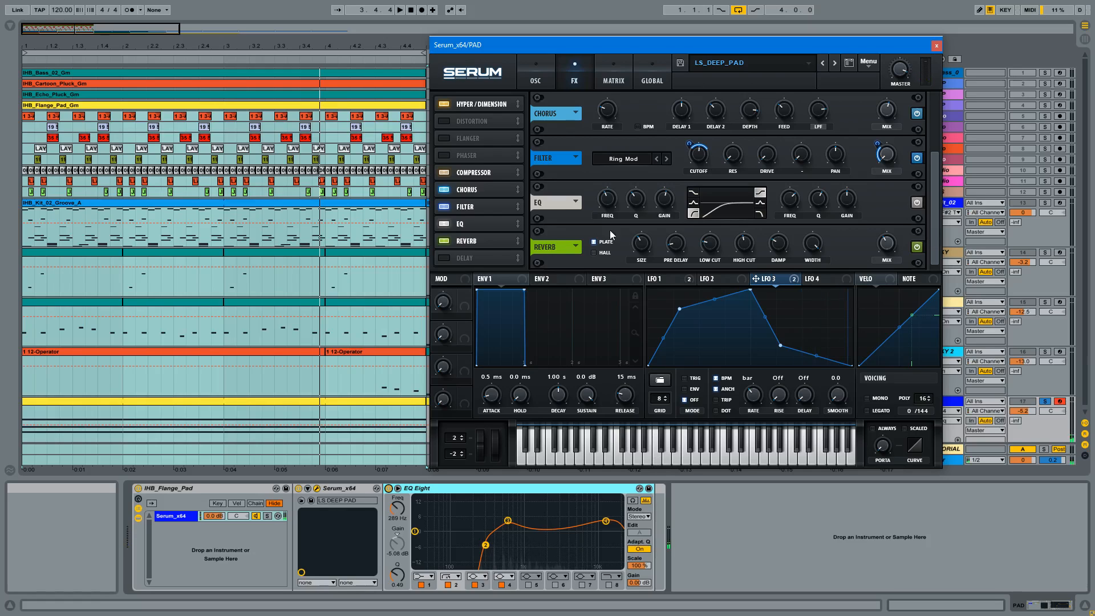
click(445, 240)
click(444, 206)
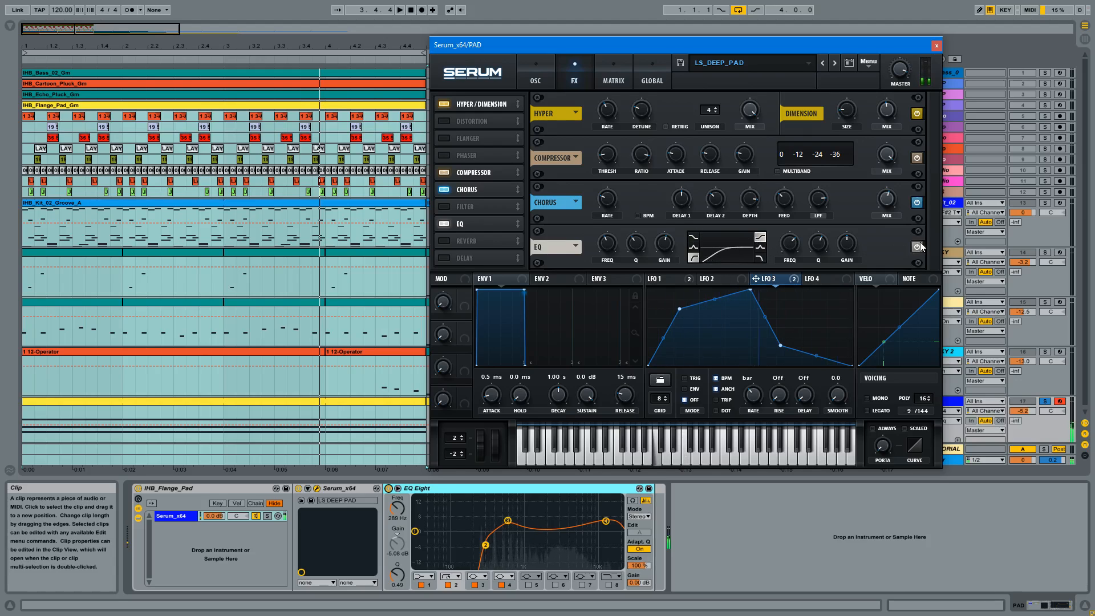
- Return Serum to its oscillator page and close the plugin window to show the arrangement
click(542, 63)
click(936, 45)
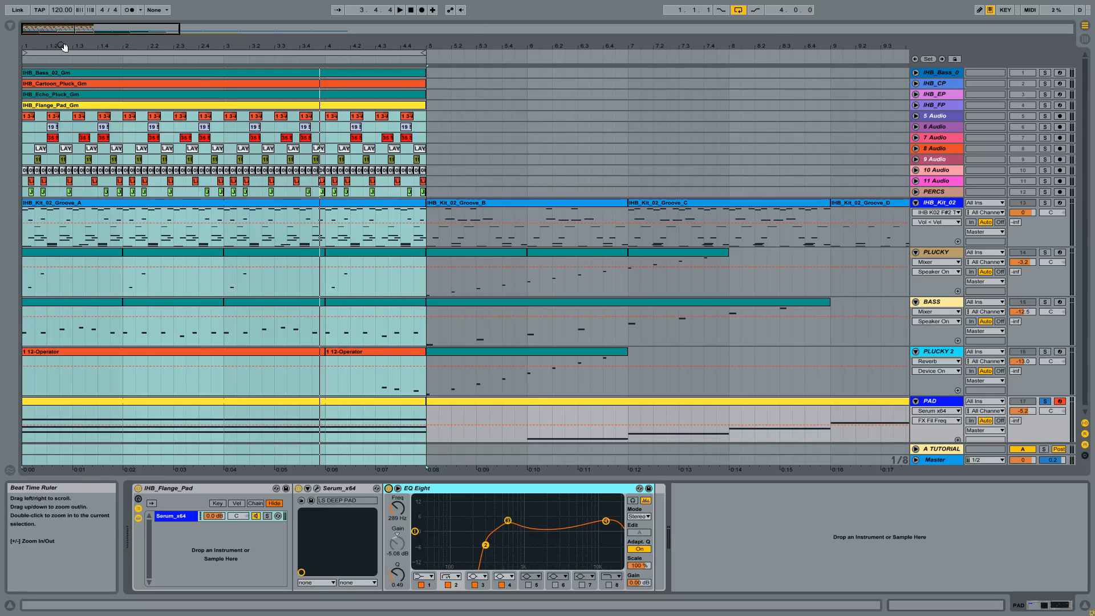
drag(61, 42, 61, 49)
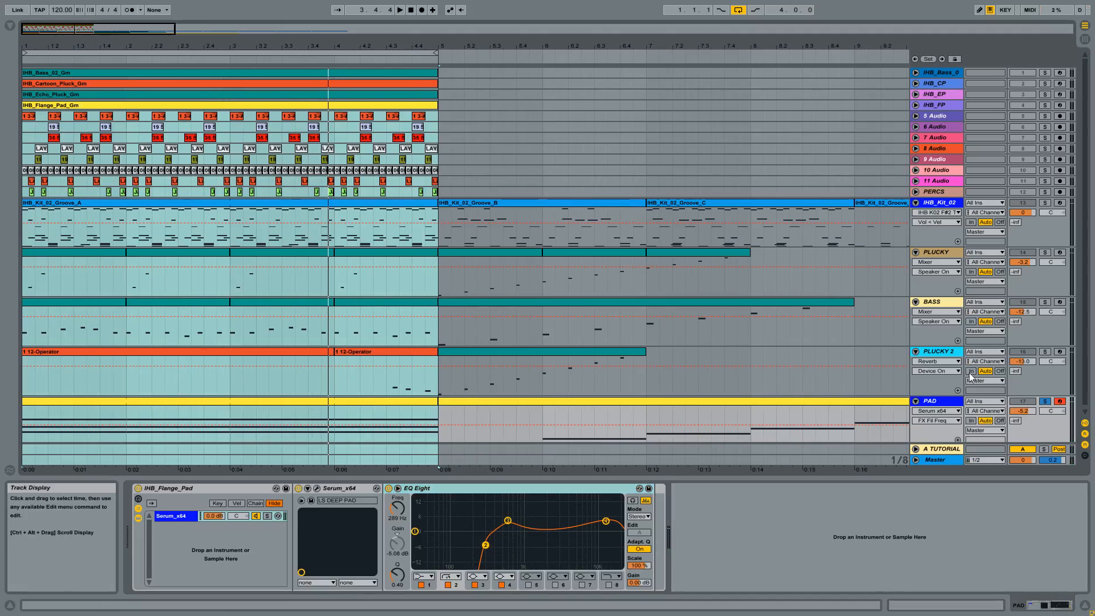
- Unsolo the PAD track, play the full arrangement, and lower the PAD volume to -16.6 dB
click(1045, 401)
key(space)
drag(1023, 411, 1022, 443)
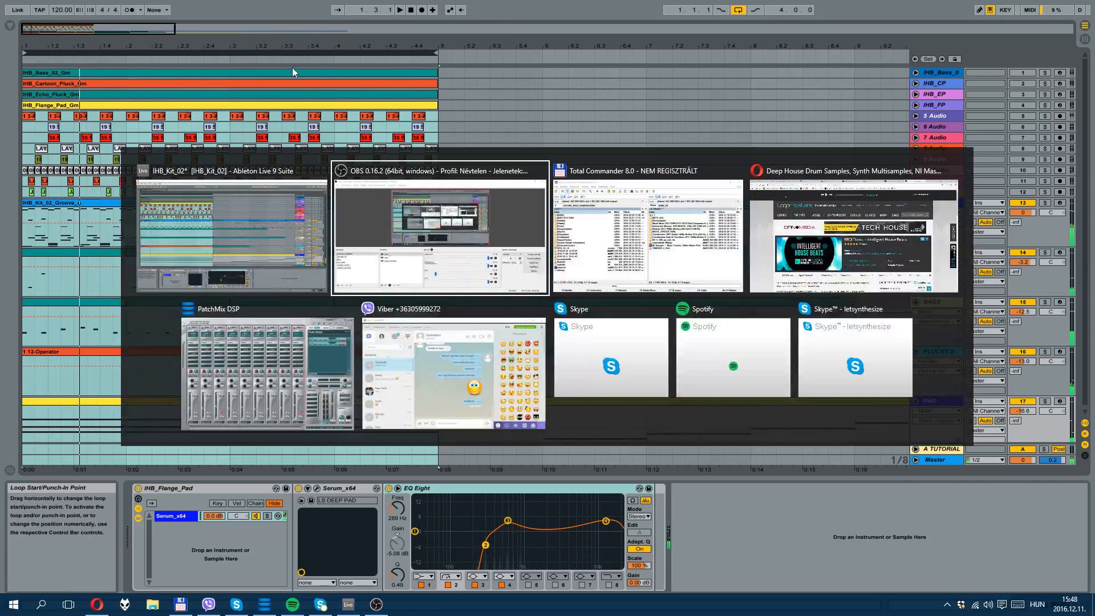
- Switch to the Opera browser and review the Loopmasters page for MIDI Focus - Intelligent House Beats, including its contents list
key(alt+Tab)
click(759, 238)
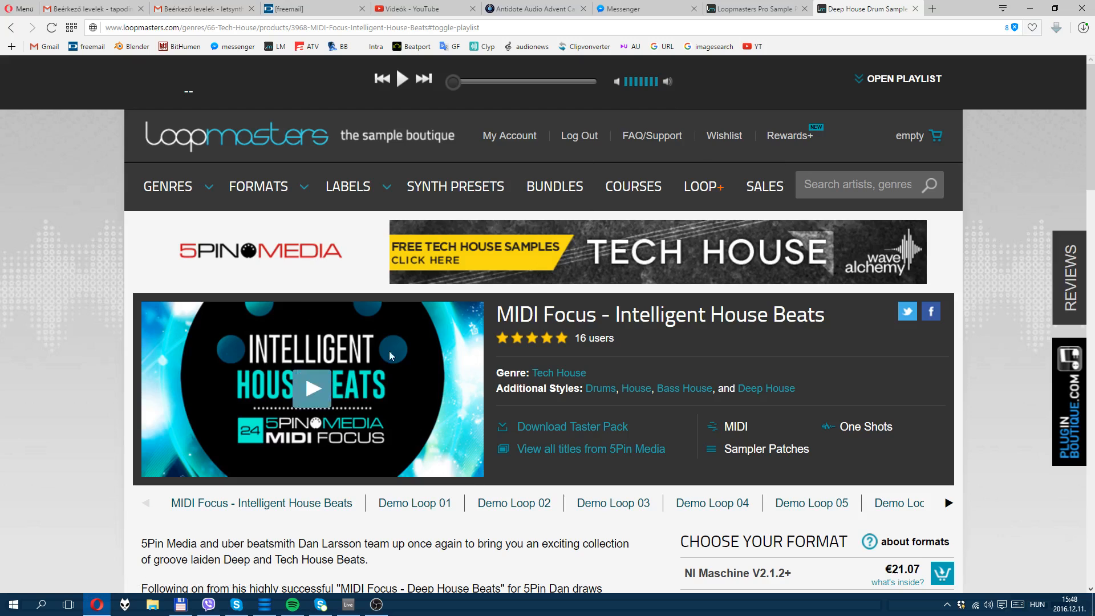
scroll(107, 301, down, 1)
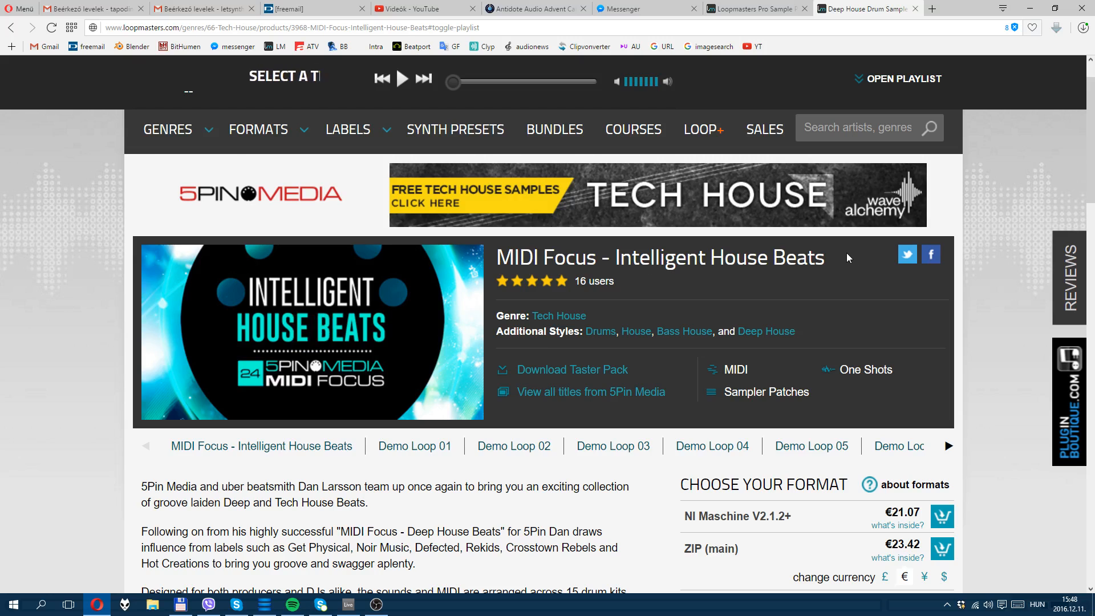
scroll(15, 387, down, 7)
scroll(14, 387, down, 6)
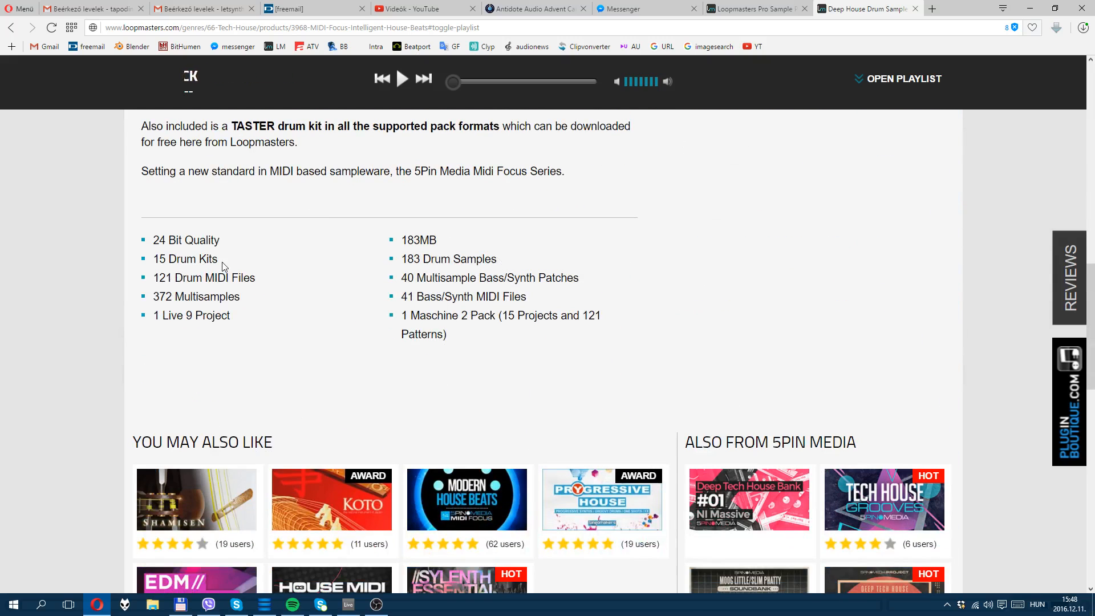
- Highlight the 15 Drum Kits entry in the contents list, clear the highlight and return to the pack's demo tracks
drag(218, 263, 155, 266)
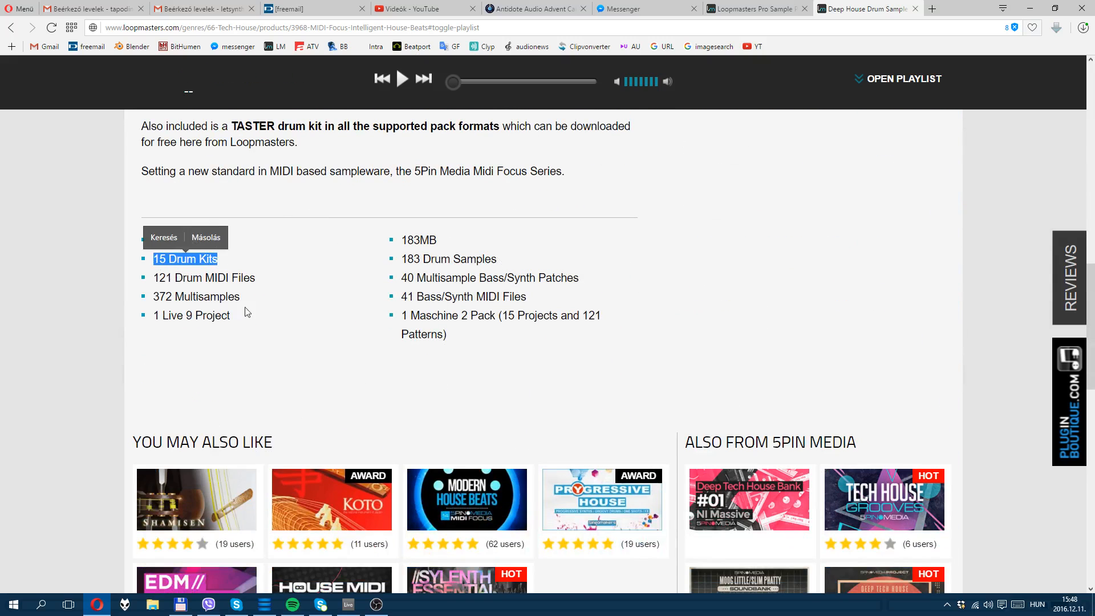
click(24, 272)
scroll(32, 275, up, 6)
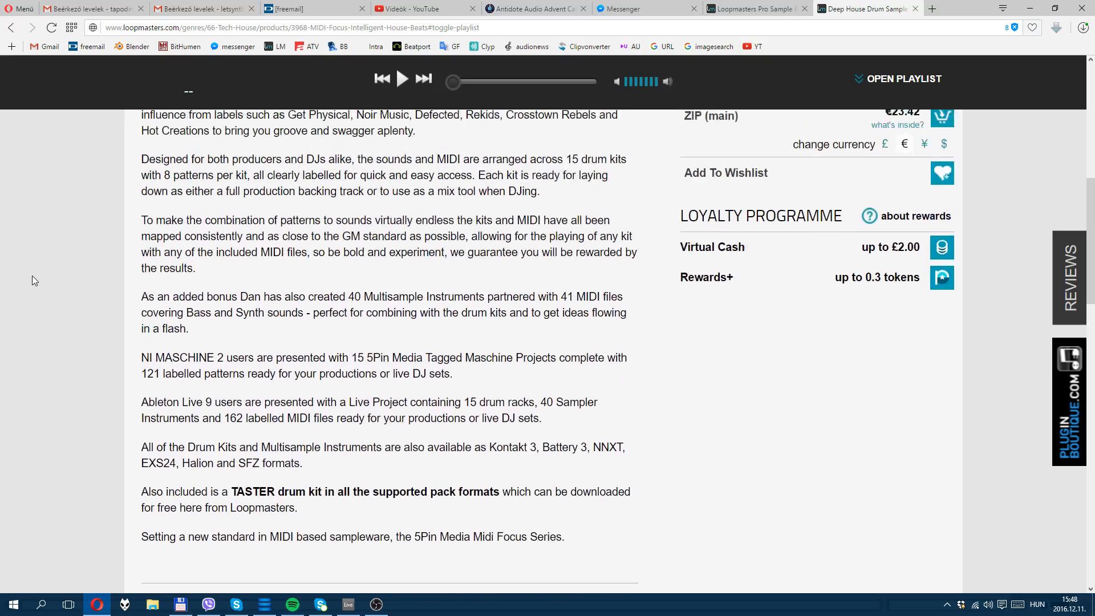
scroll(32, 276, up, 8)
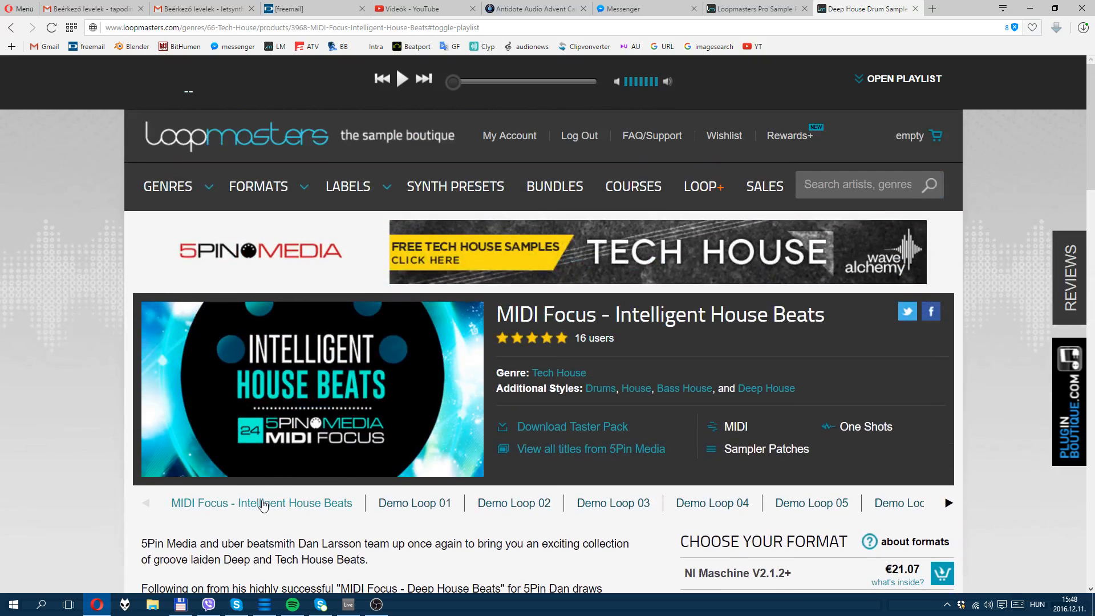
- Play the MIDI Focus - Intelligent House Beats demo, skip ahead to about 0:22 and 0:41, and briefly pause and resume it
click(263, 504)
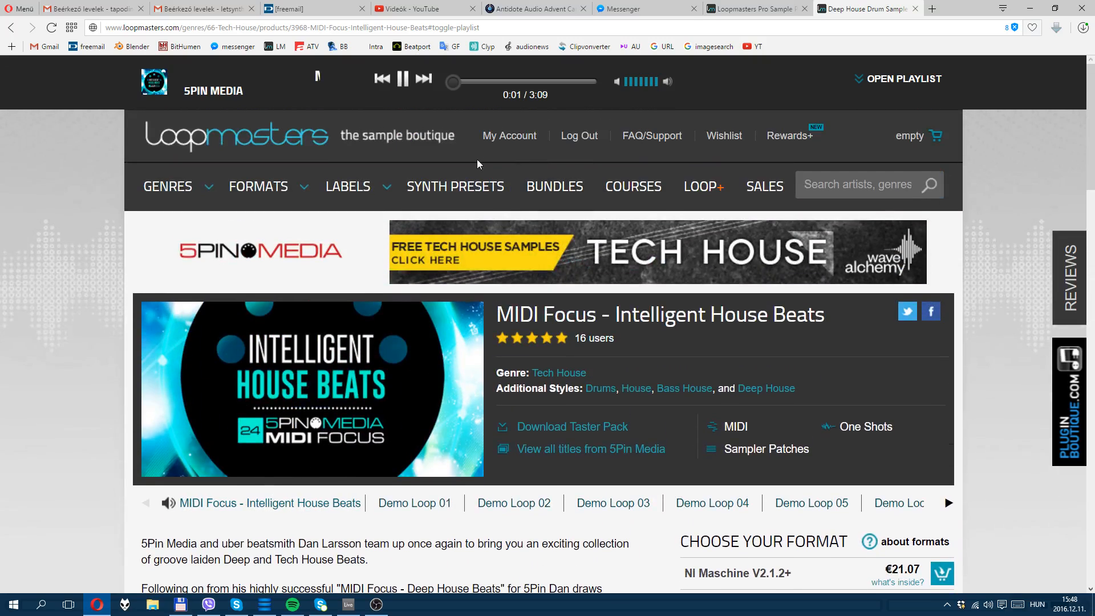
click(469, 81)
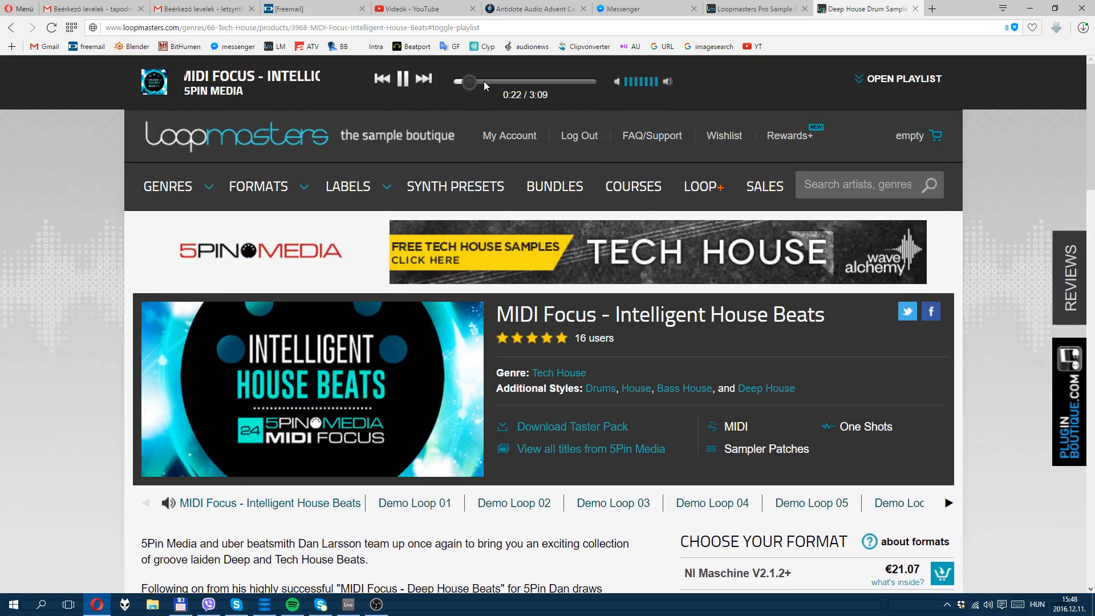
click(484, 81)
click(403, 79)
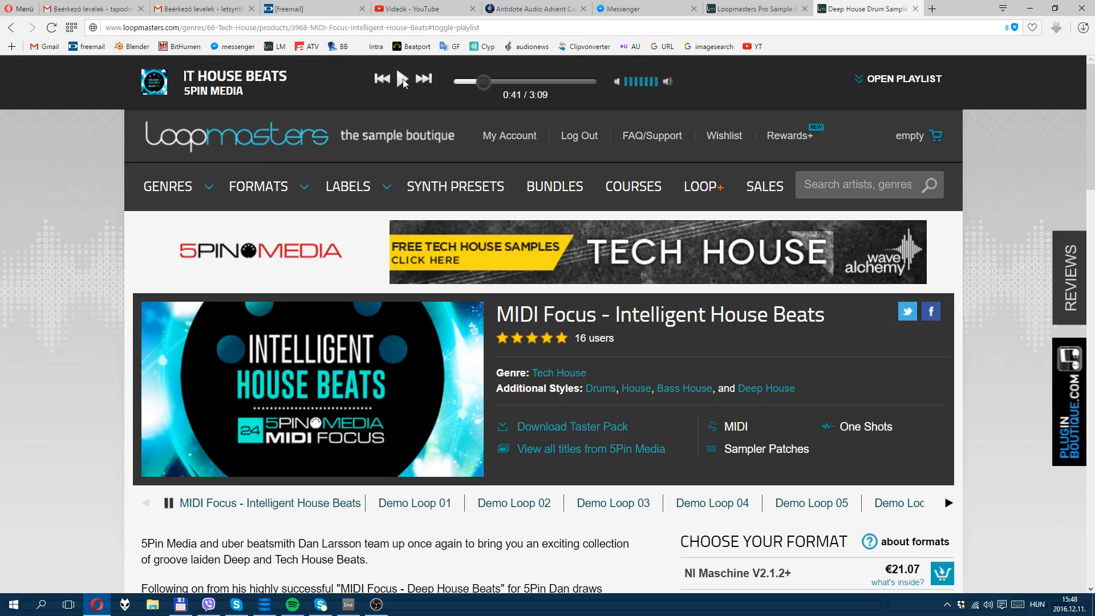
click(403, 80)
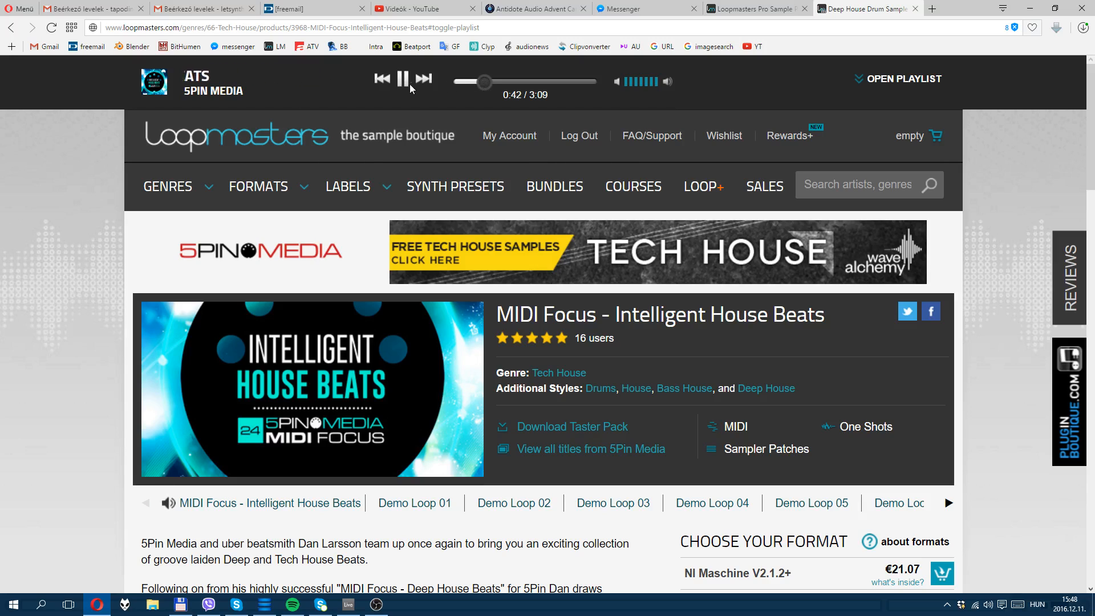
- Audition further passages of the demo, skipping ahead in stages, and pause it at about 2:44
click(502, 83)
click(532, 81)
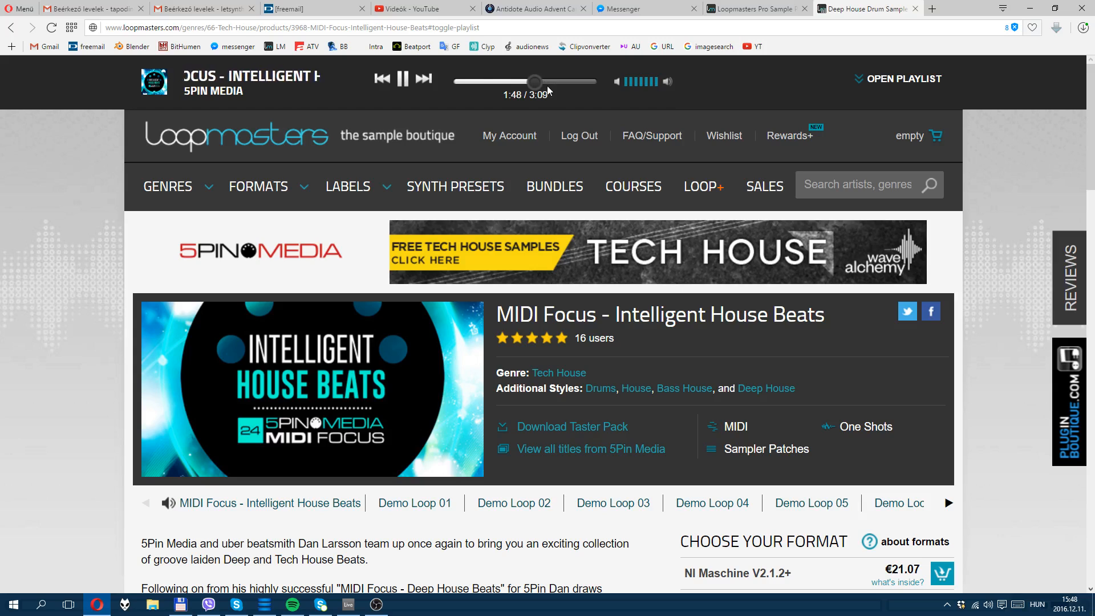
click(551, 81)
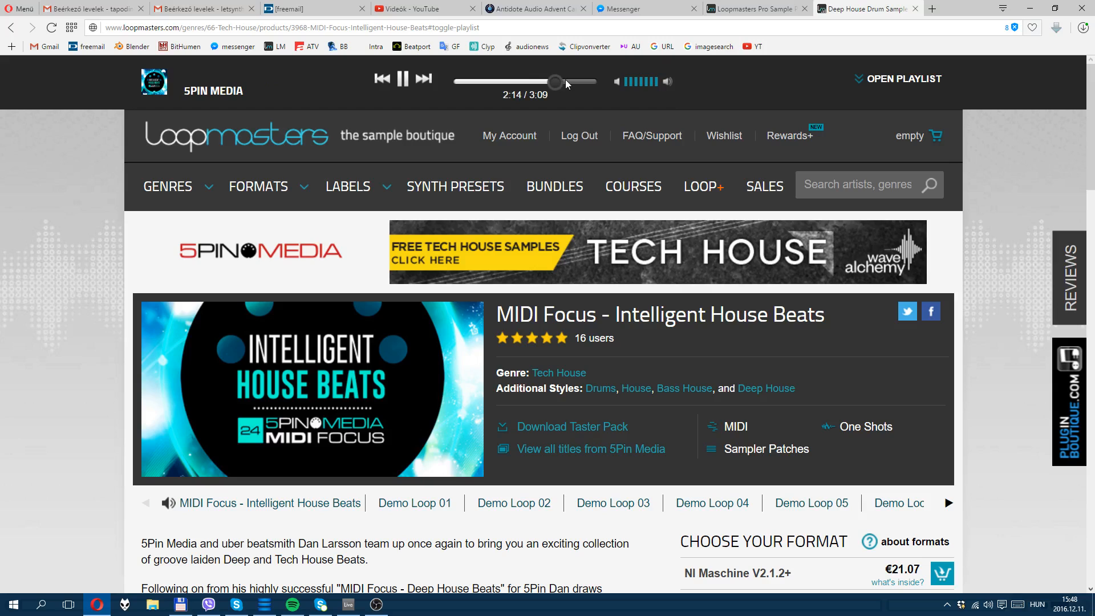
click(566, 81)
click(577, 81)
click(406, 78)
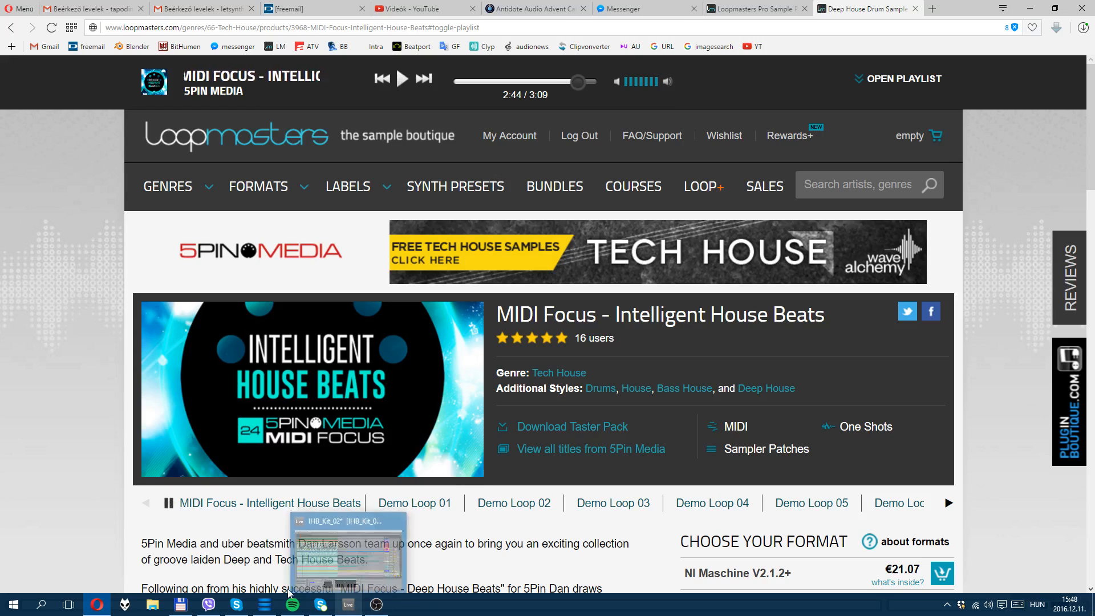
- Switch back to Ableton Live and select the first PAD clip in the arrangement
click(345, 603)
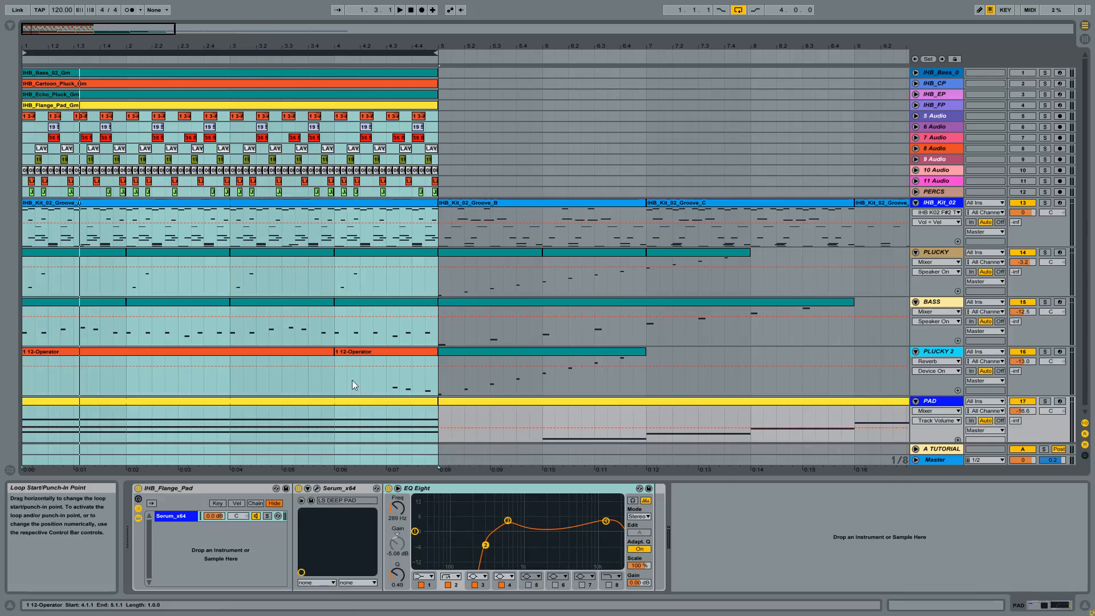
click(377, 400)
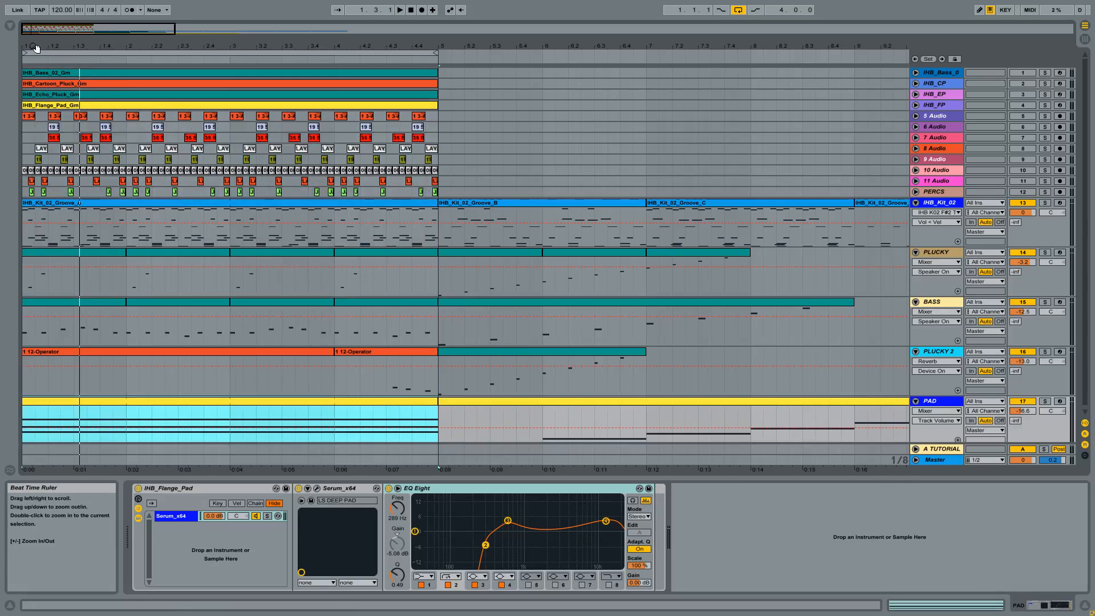
drag(39, 45, 40, 48)
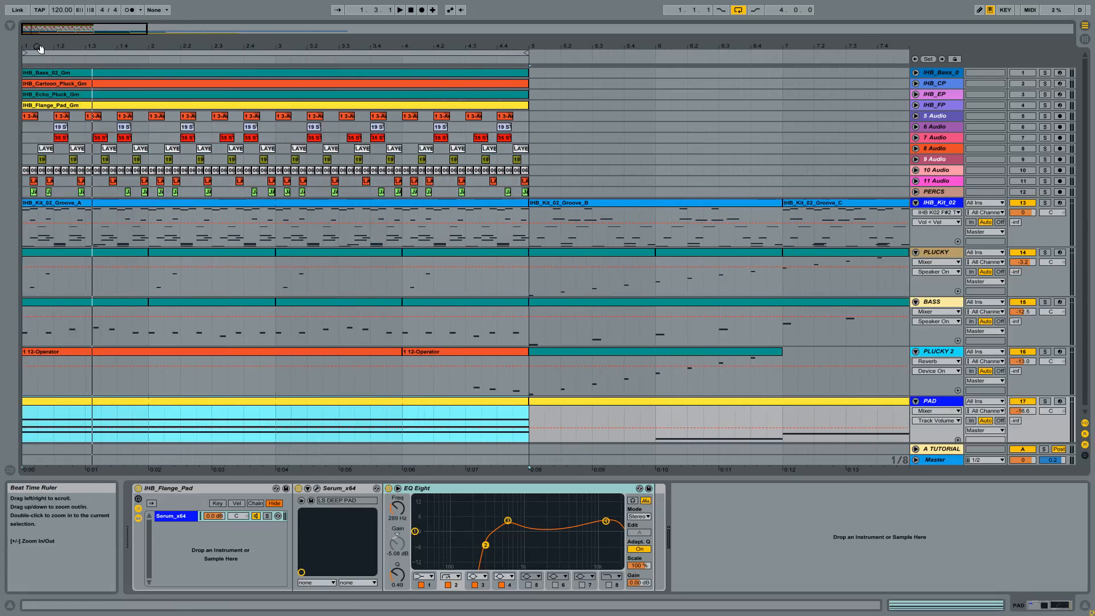